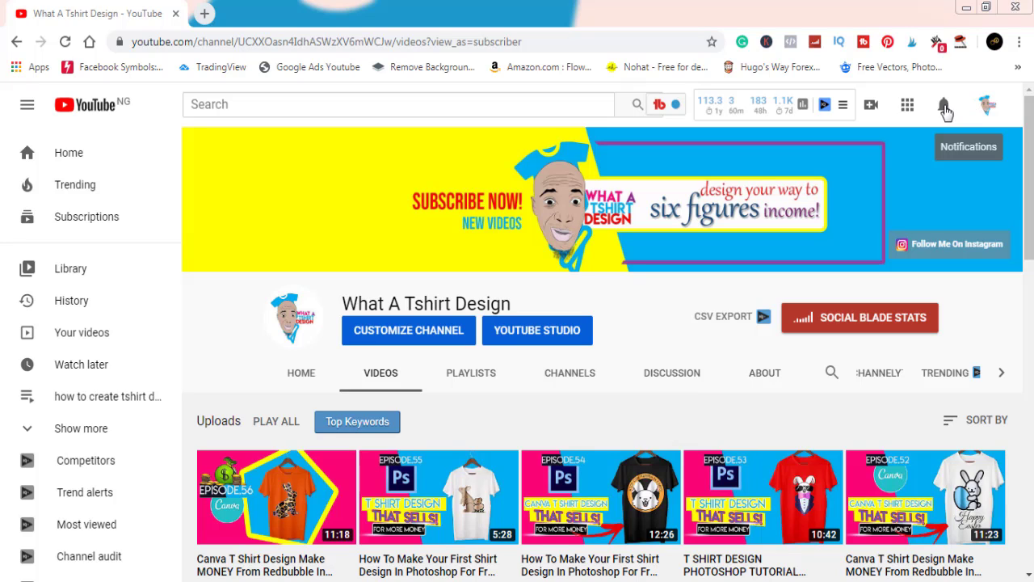
- Open the channel's YouTube Studio dashboard from the account menu and scroll through it
left_click(986, 107)
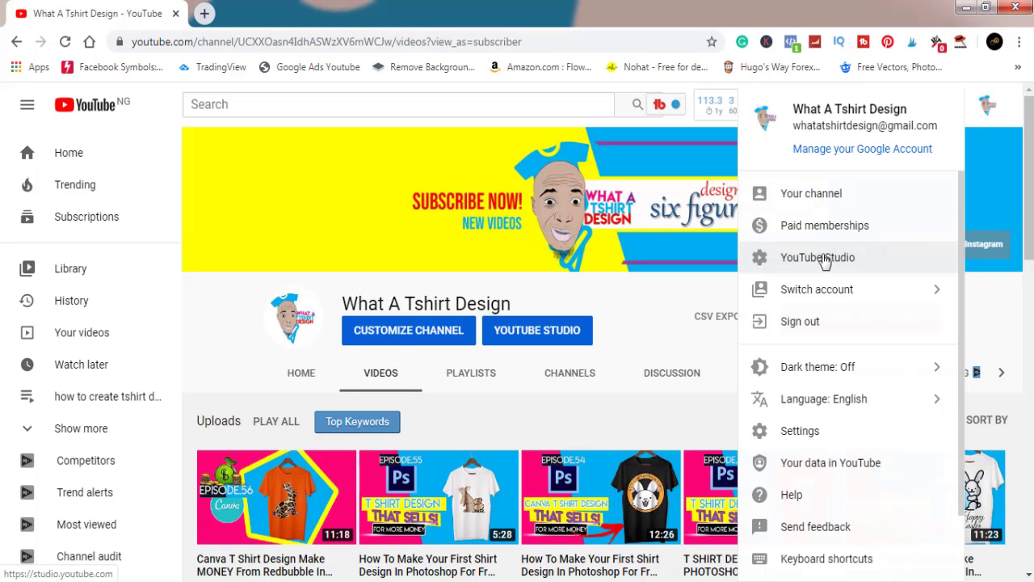
left_click(824, 260)
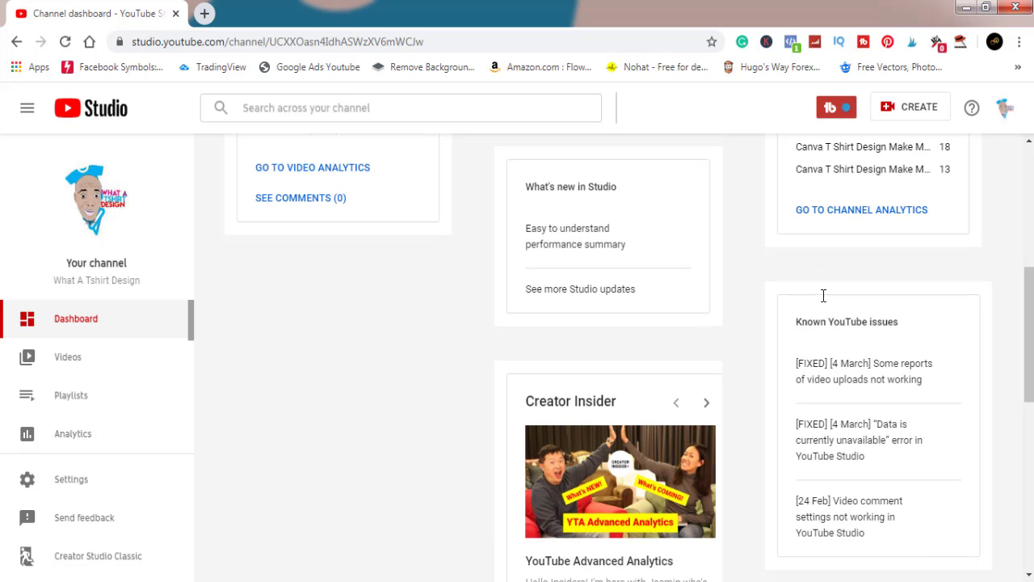
scroll(823, 299, "down", 5)
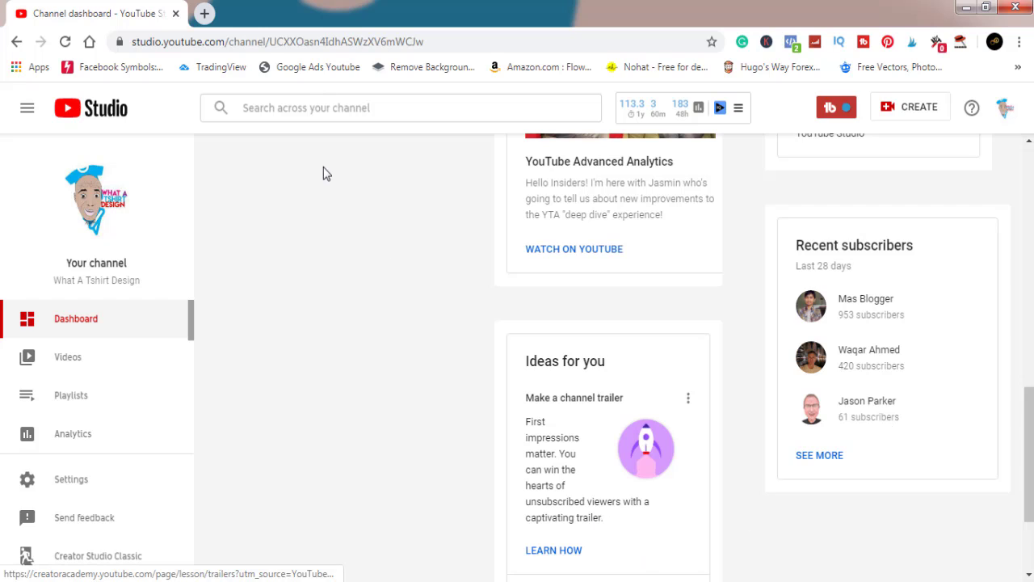
- In a new tab on Canva, create a custom-size design 4500 px wide by 5400 px tall
left_click(205, 15)
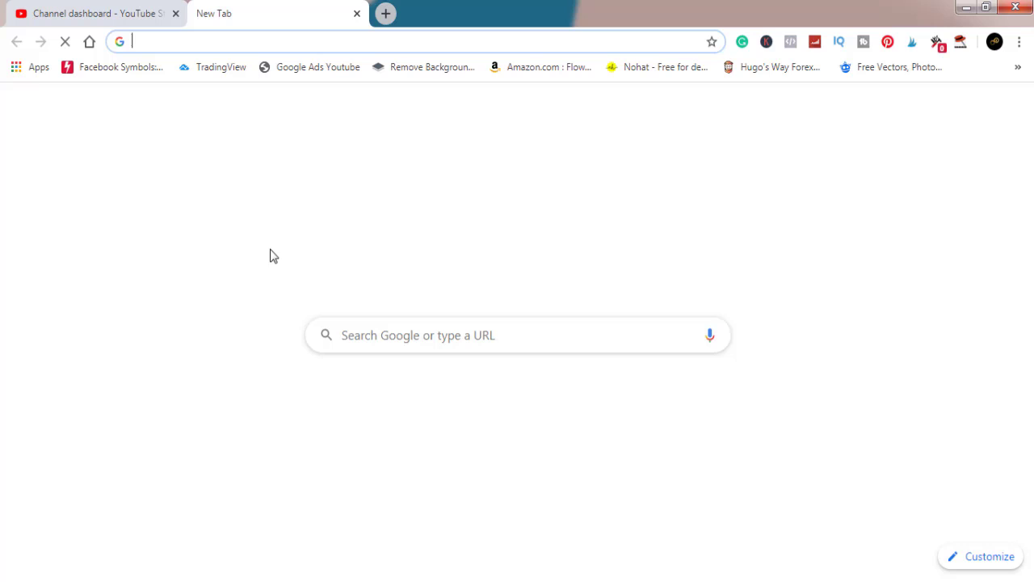
left_click(433, 407)
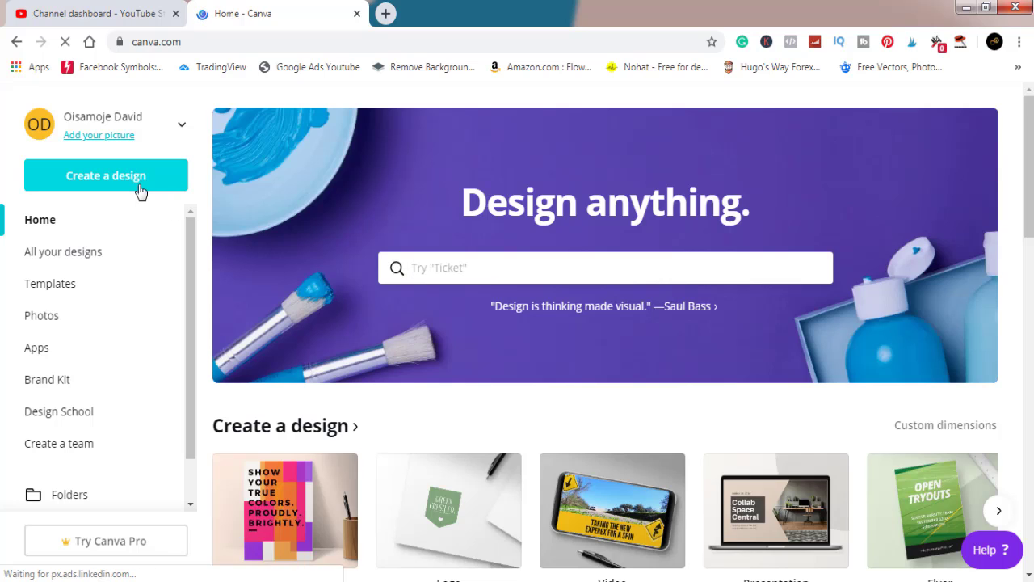
left_click(141, 190)
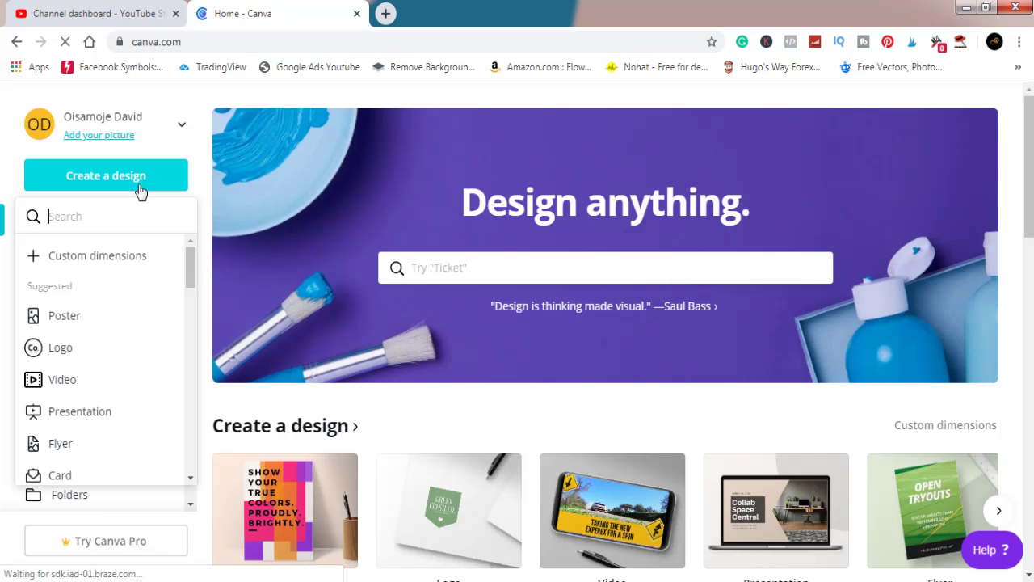
left_click(137, 257)
type("4500")
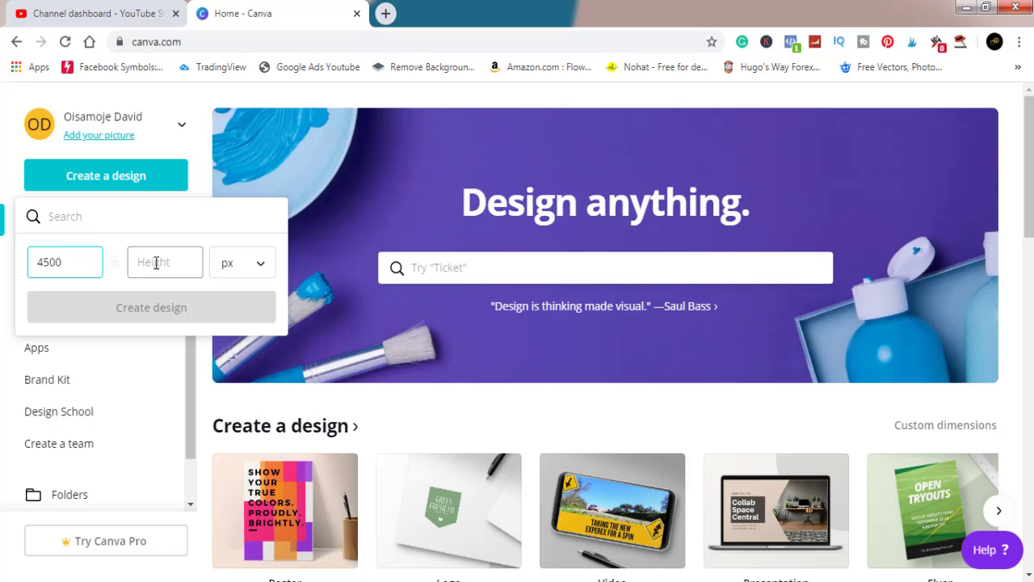
left_click(140, 261)
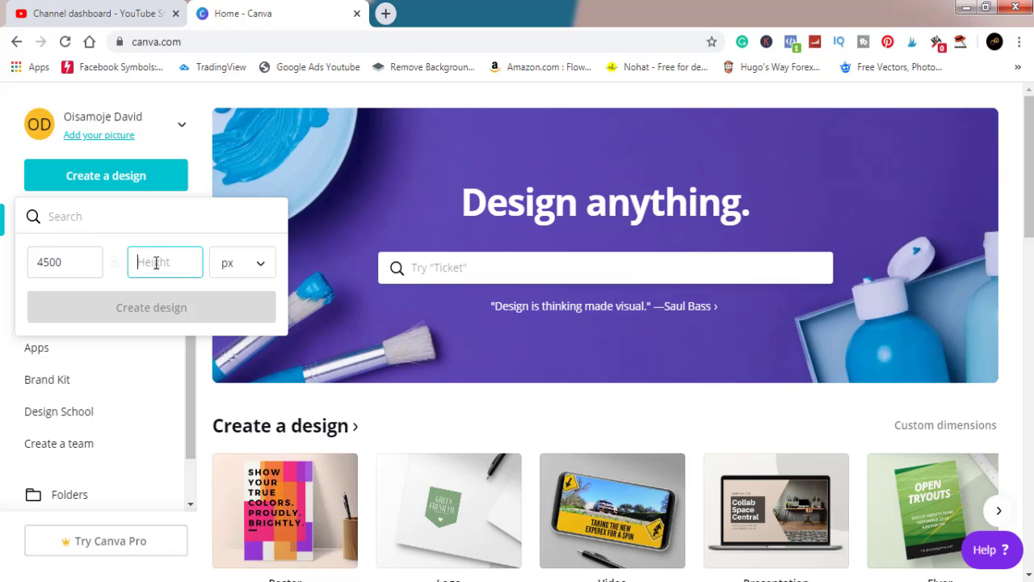
type("5400")
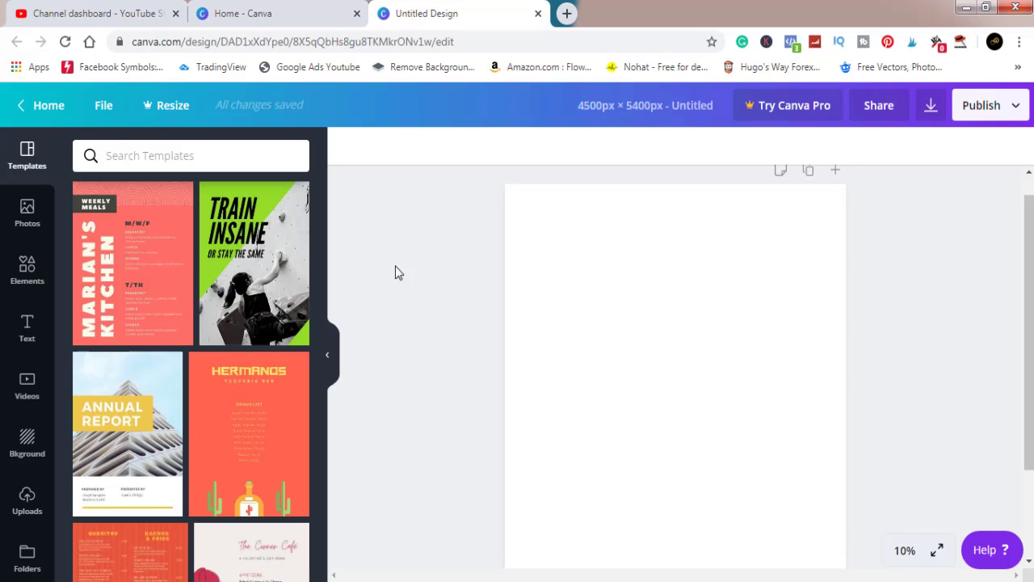
- Add a grey square from Elements and squash it into a wide, short bar
mouse_move(83, 284)
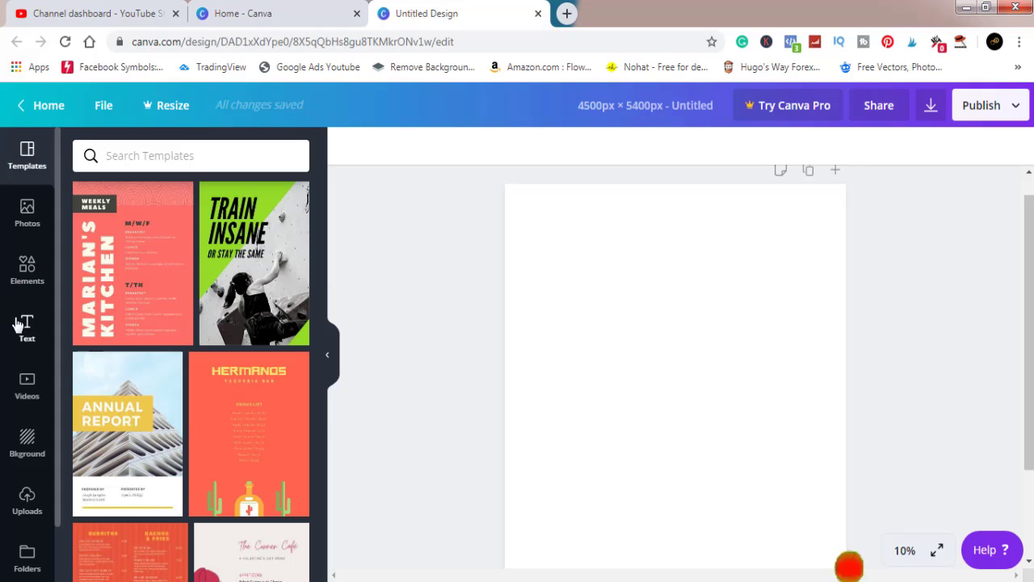
left_click(27, 274)
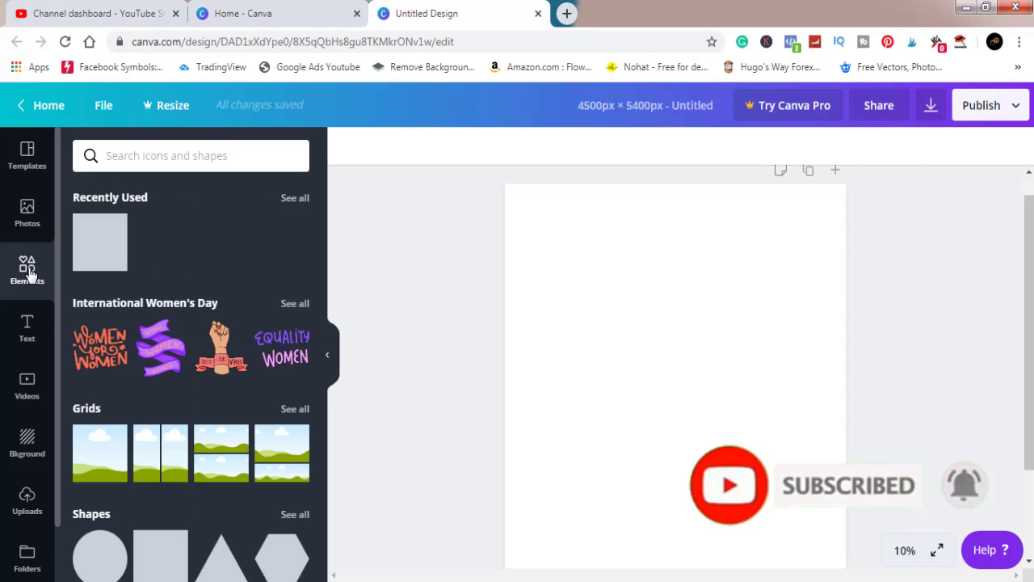
left_click(102, 252)
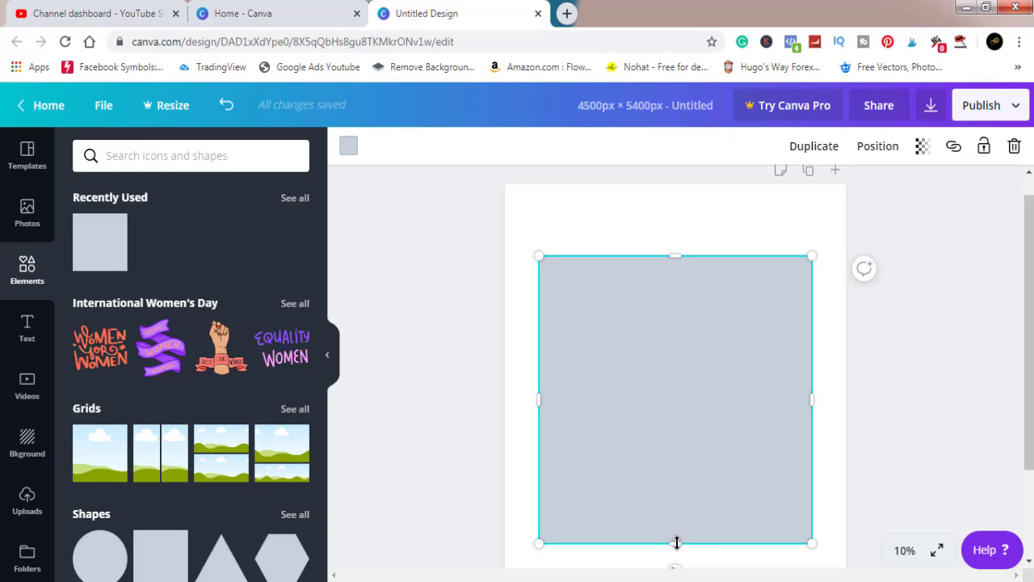
left_click_drag(677, 542, 680, 334)
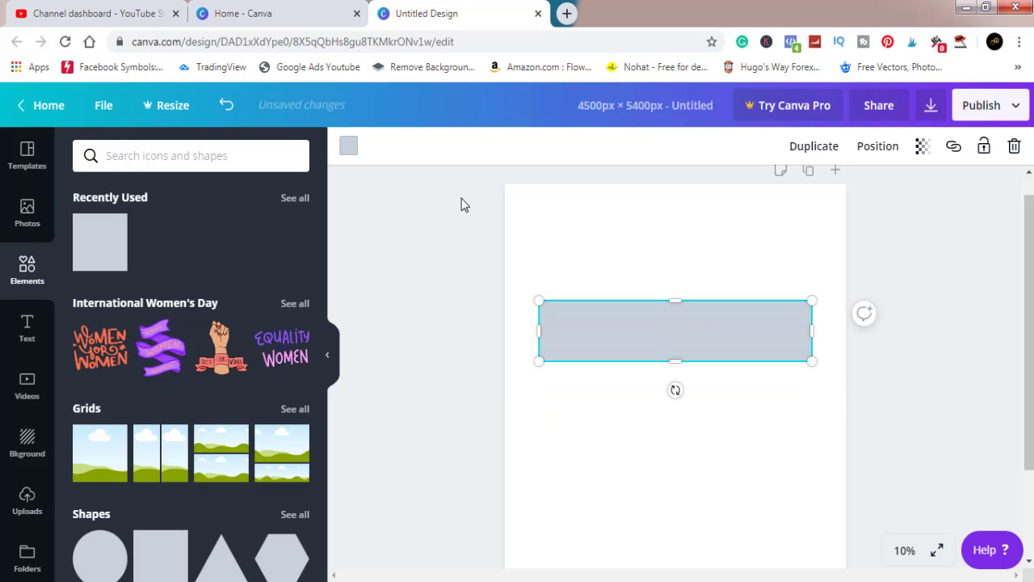
- Fill the bar dark blue after trying red, purple, navy and lighter blue
left_click(347, 146)
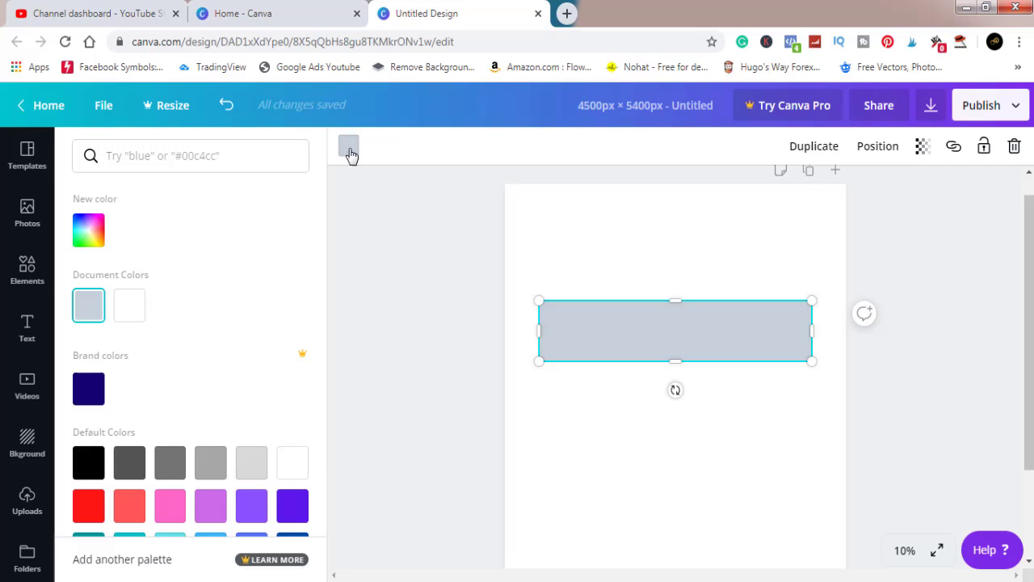
left_click(88, 508)
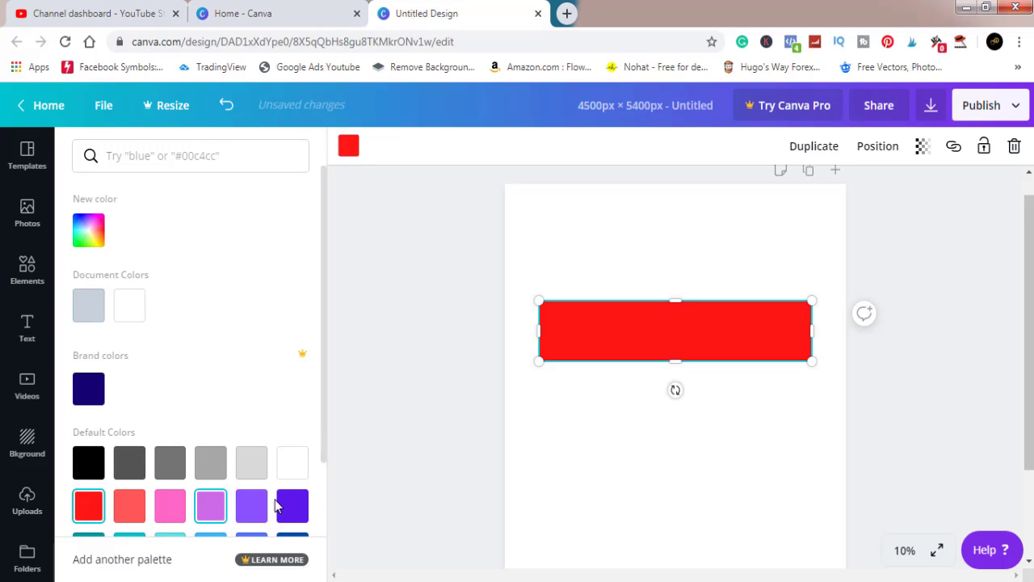
left_click(289, 505)
left_click(85, 394)
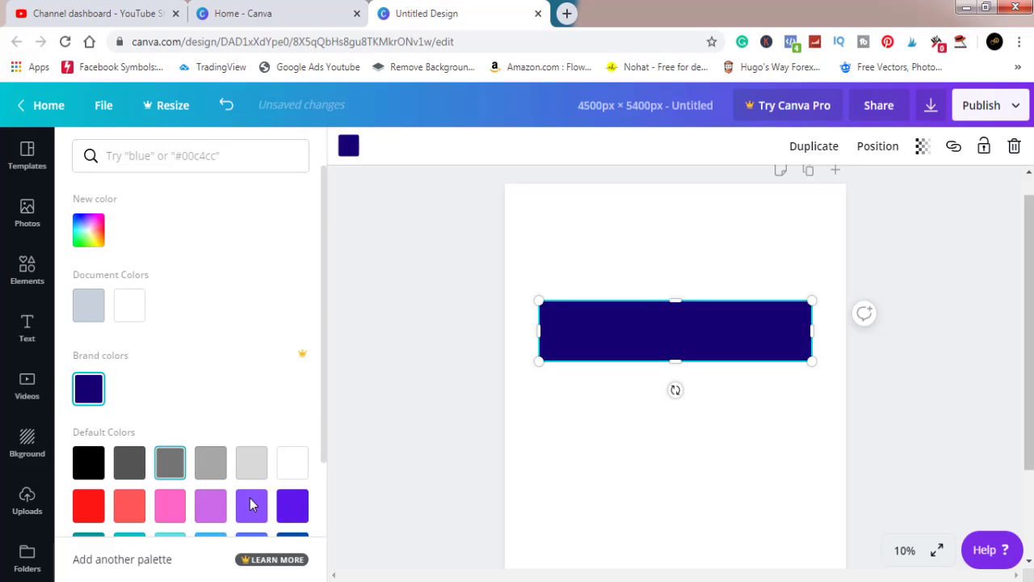
scroll(323, 420, "down", 1)
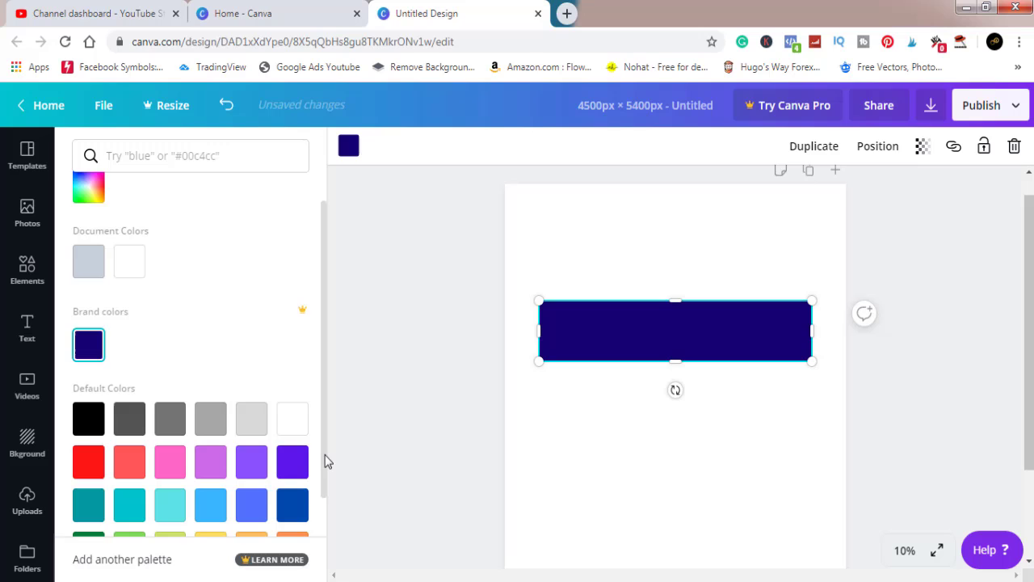
left_click(252, 495)
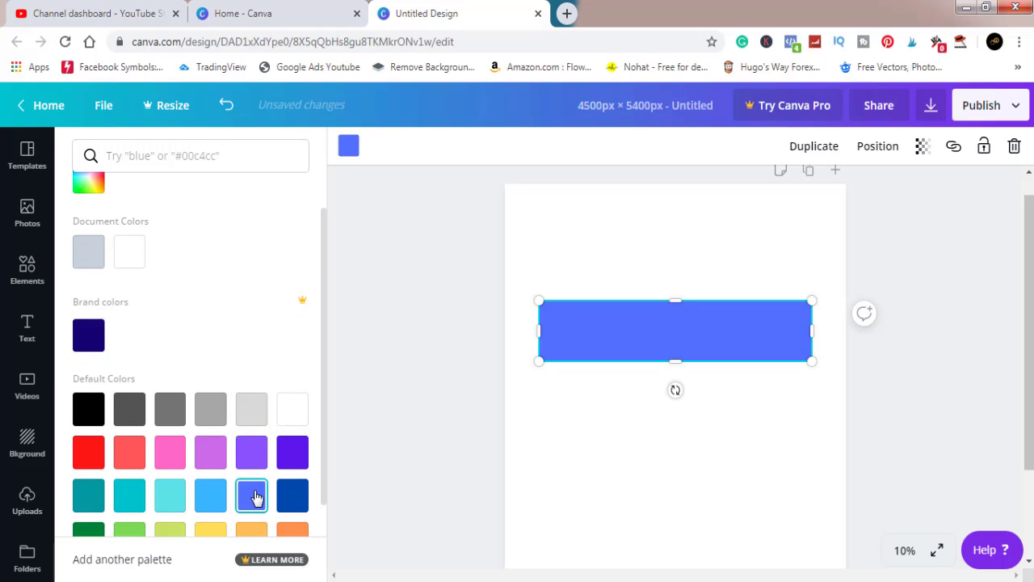
left_click(291, 494)
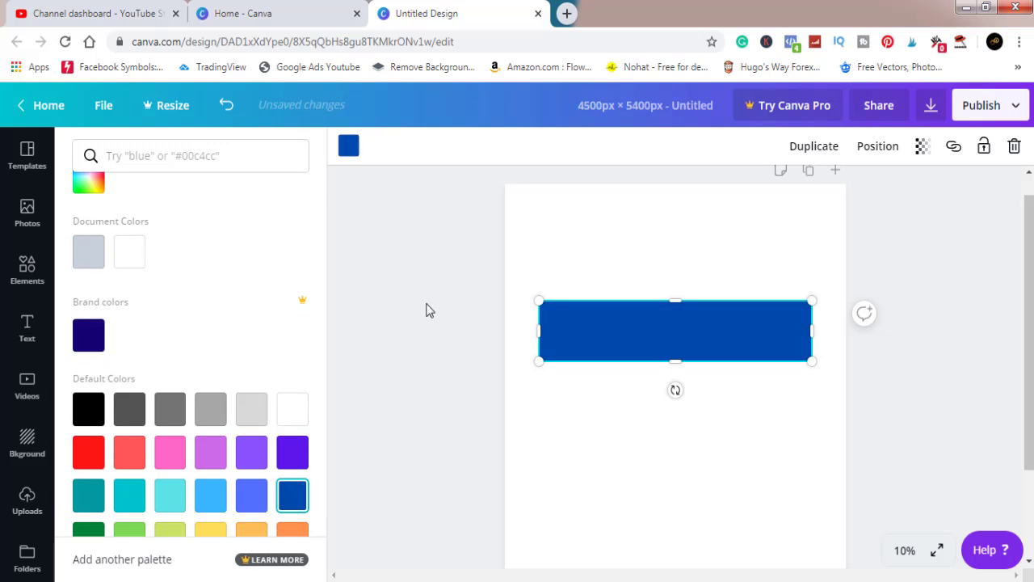
left_click(27, 331)
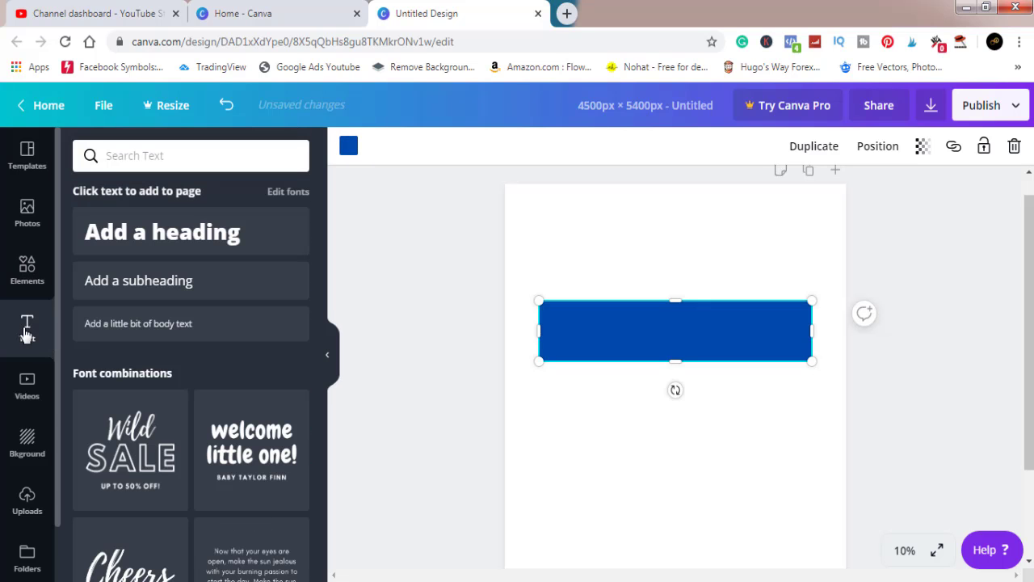
- Add the Wild Sale text combination, enlarge it and place it over the blue bar
left_click(129, 457)
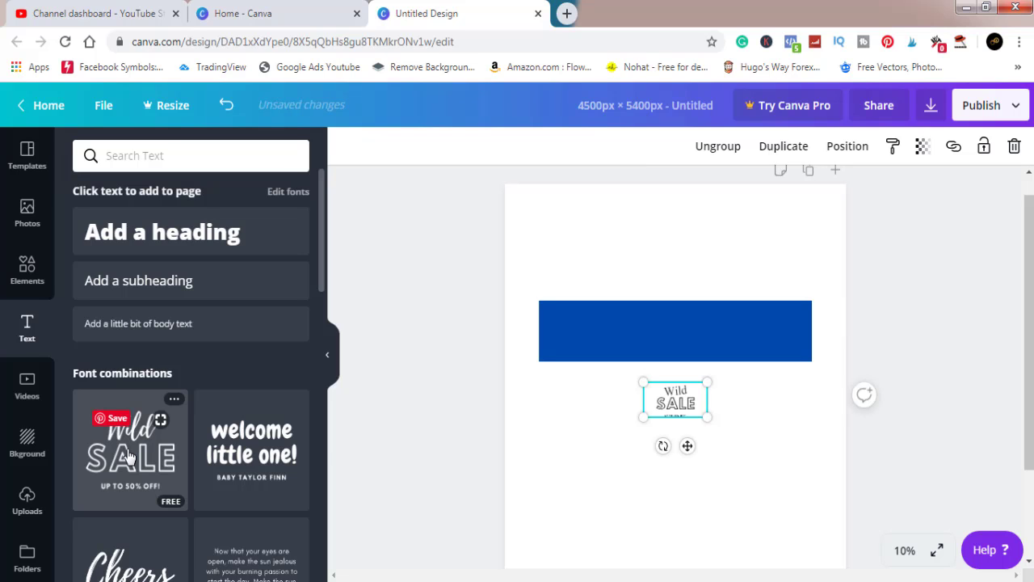
left_click_drag(707, 417, 902, 525)
left_click_drag(782, 460, 688, 323)
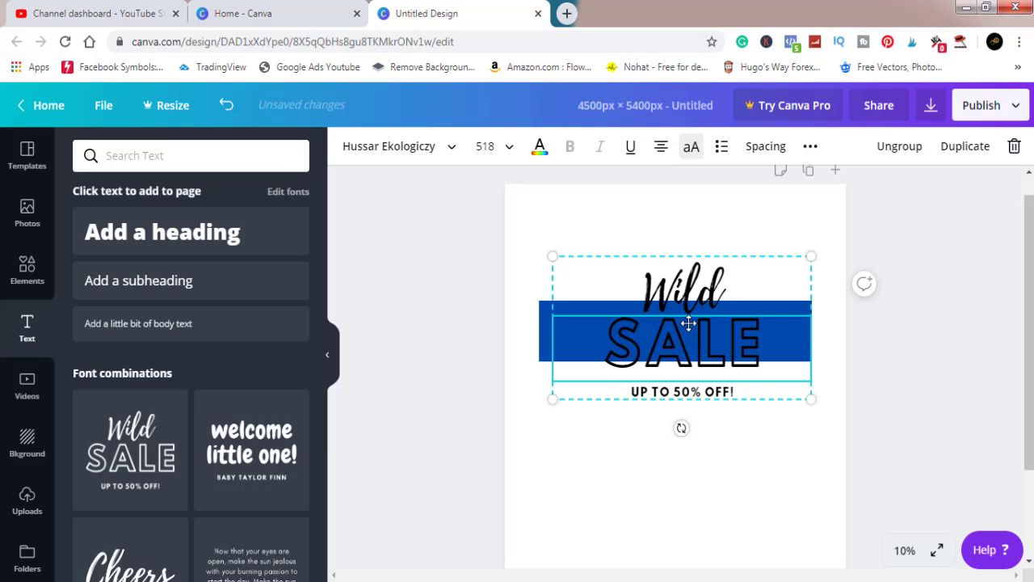
- Ungroup the text, delete 'Wild' and 'UP TO 50% OFF!', and nudge SALE onto the bar
left_click(900, 146)
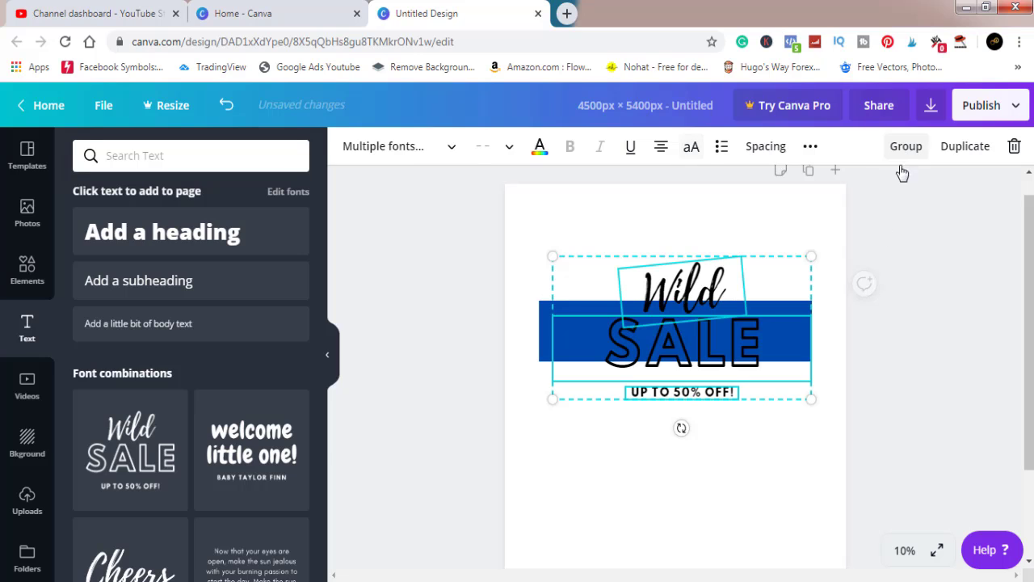
left_click(939, 335)
left_click(724, 297)
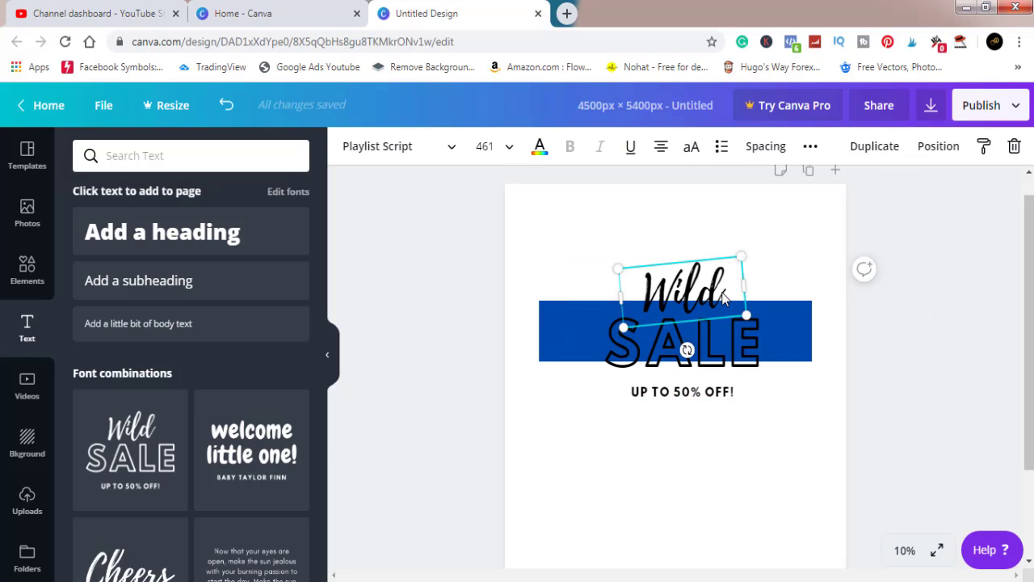
key("Delete")
left_click(717, 394)
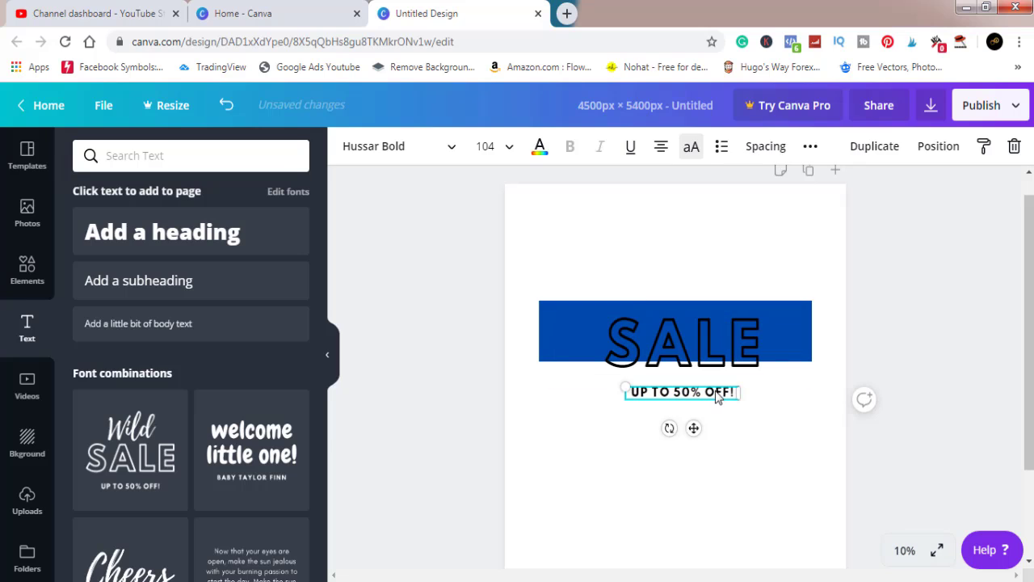
key("Delete")
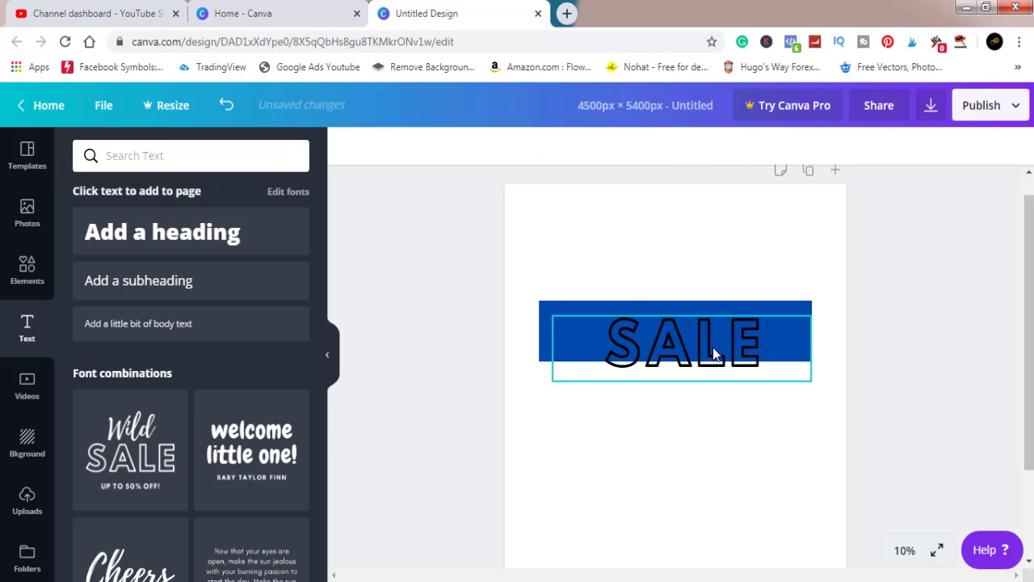
left_click(713, 358)
left_click_drag(712, 358, 710, 339)
- Replace the word SALE with '#MAKEIT2GRTHER'
left_click(711, 339)
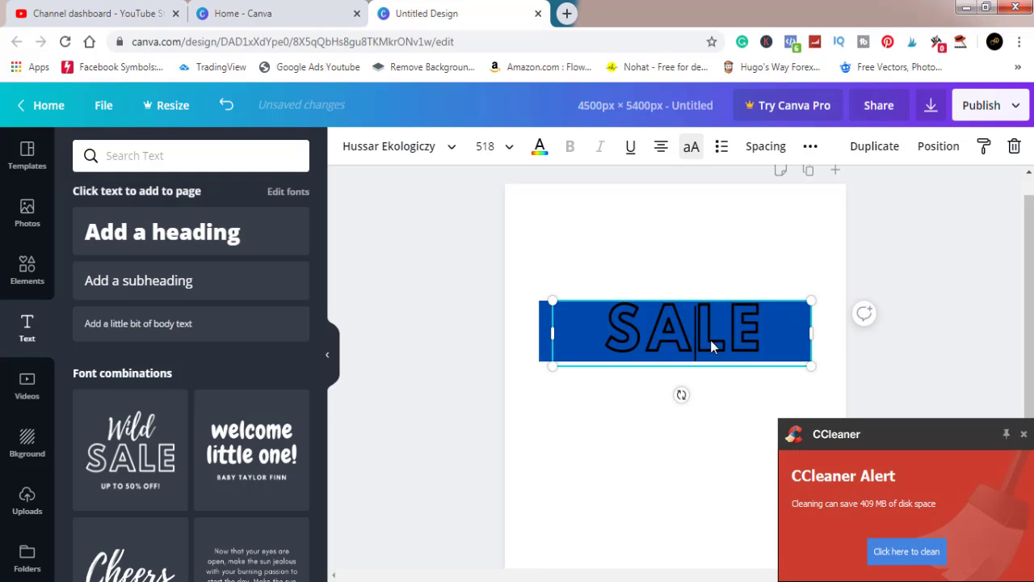
double_click(710, 340)
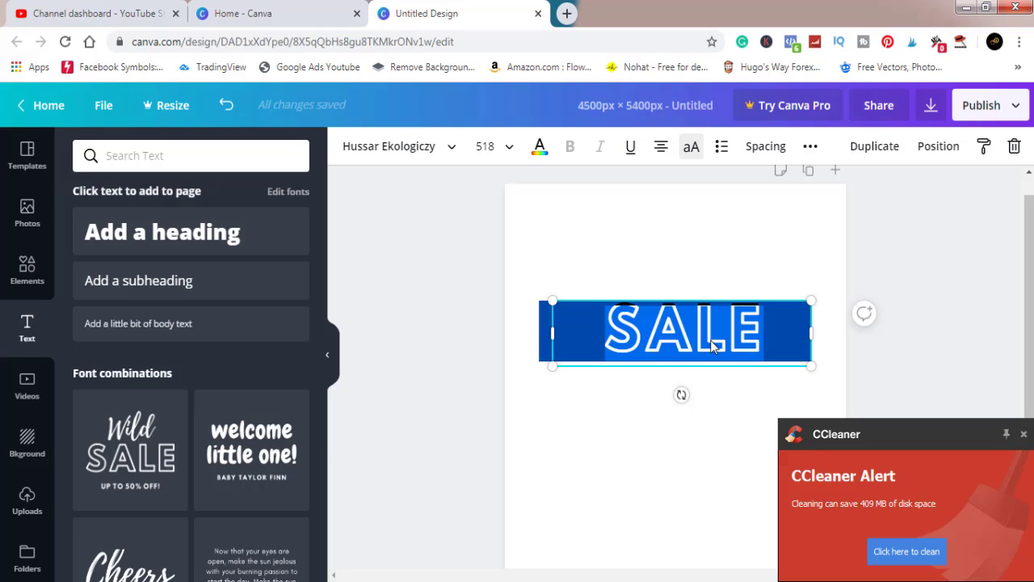
type("#")
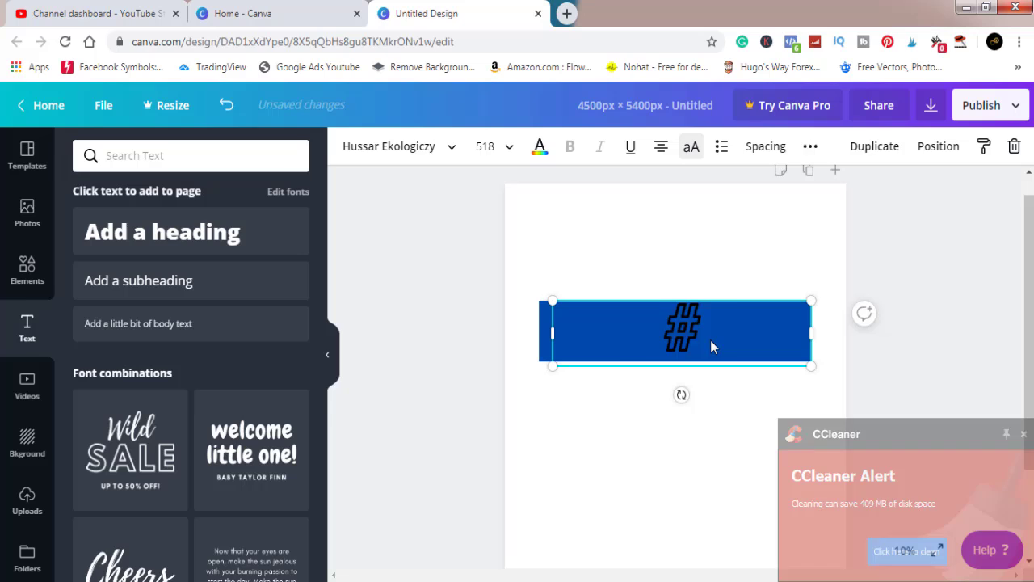
type("MAKE")
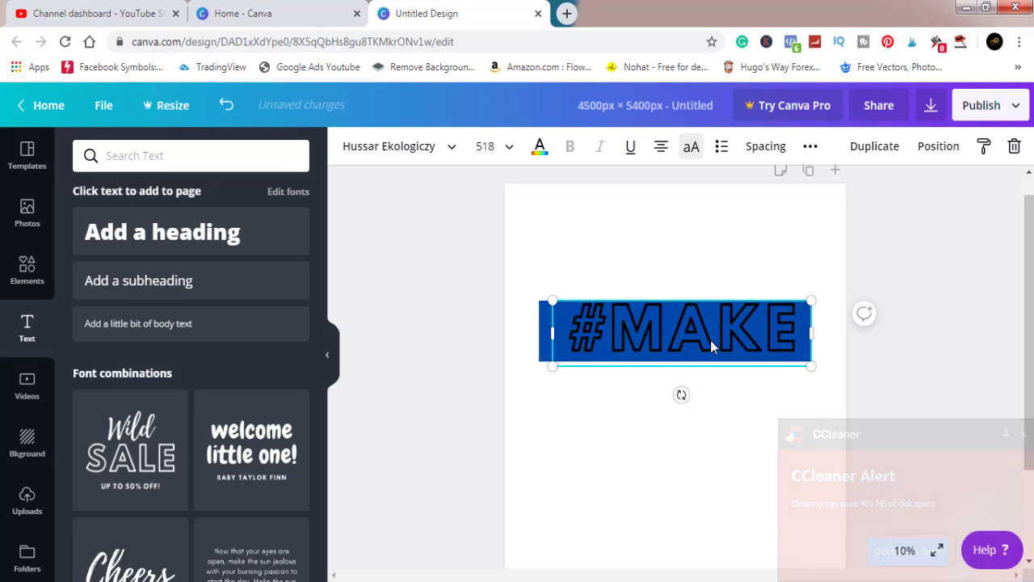
type("IT")
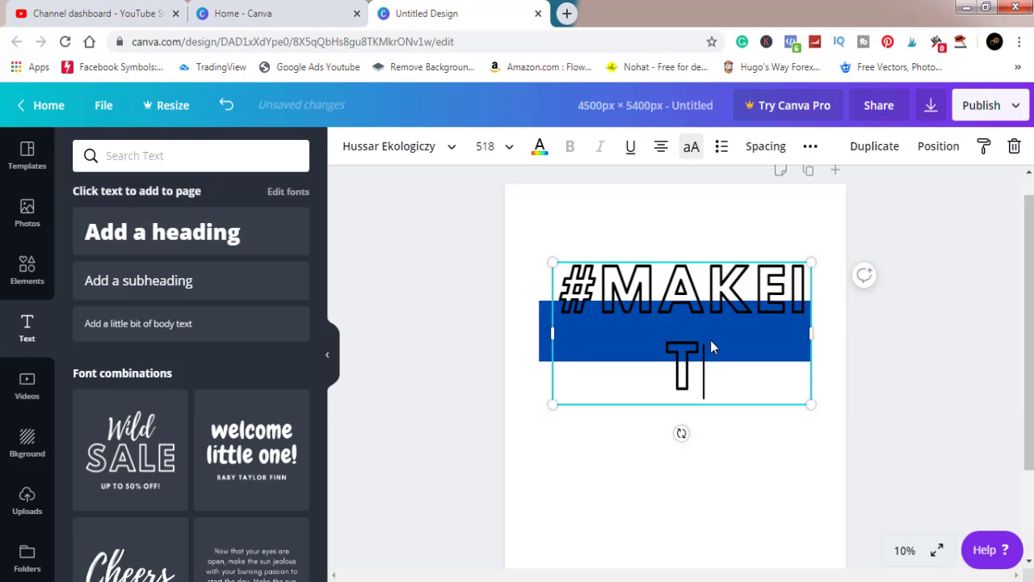
type("2GRTHER")
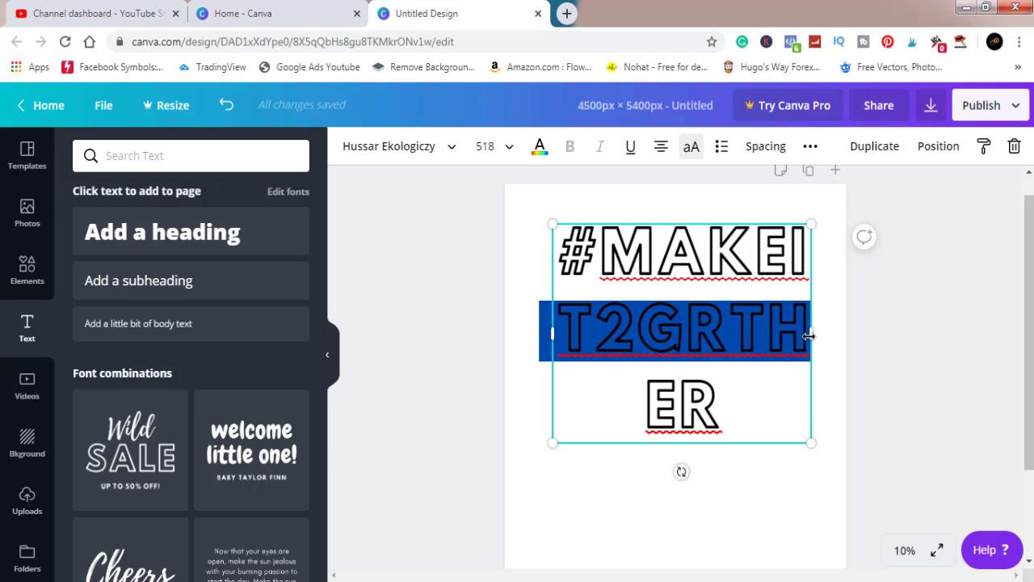
- Resize and widen the heading's text box so it reflows onto one line at size 272
left_click_drag(811, 441, 722, 356)
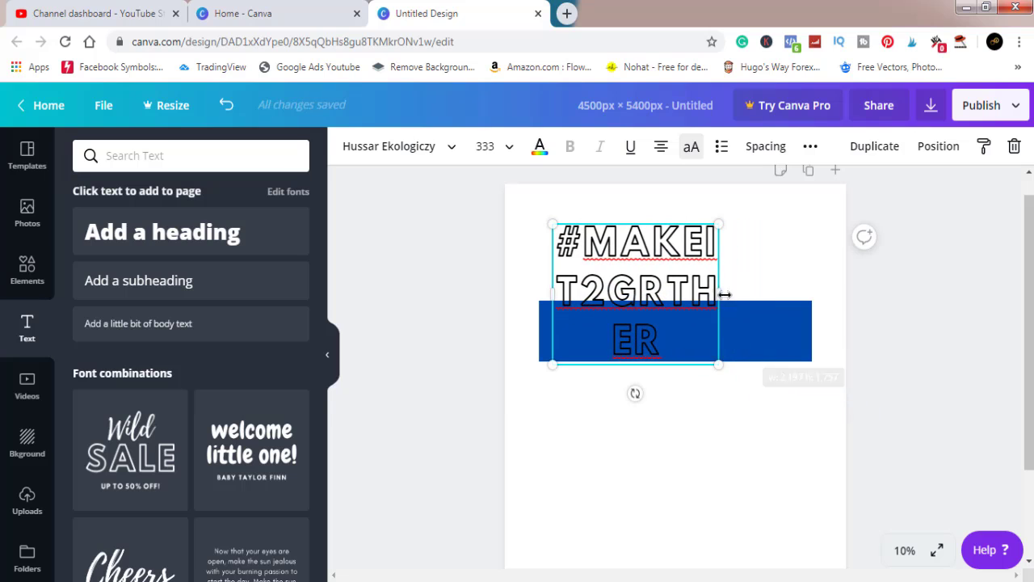
left_click_drag(752, 299, 862, 307)
left_click_drag(784, 286, 746, 333)
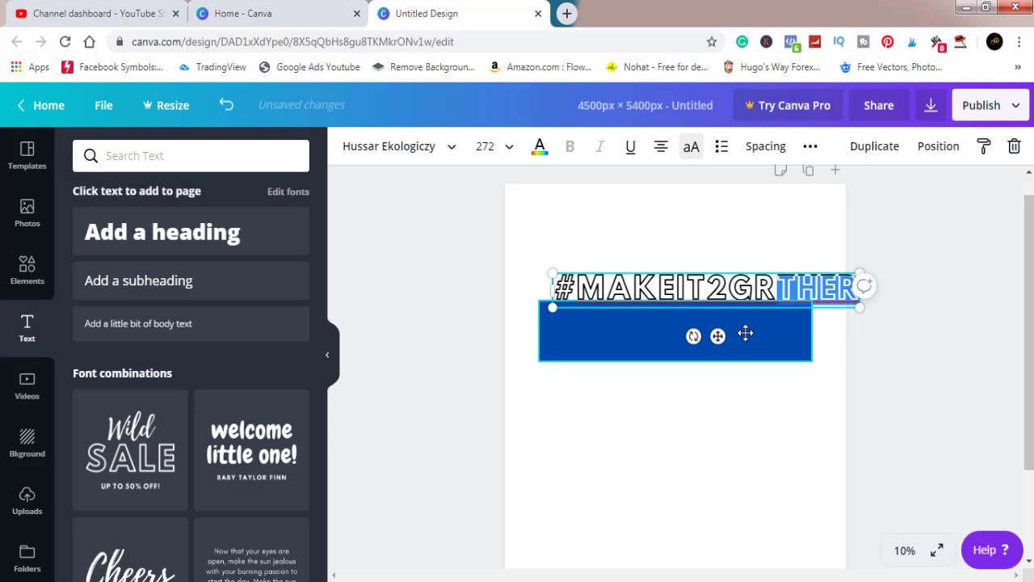
- Shrink the heading slightly and move it down into the dark blue bar
left_click_drag(860, 308, 813, 299)
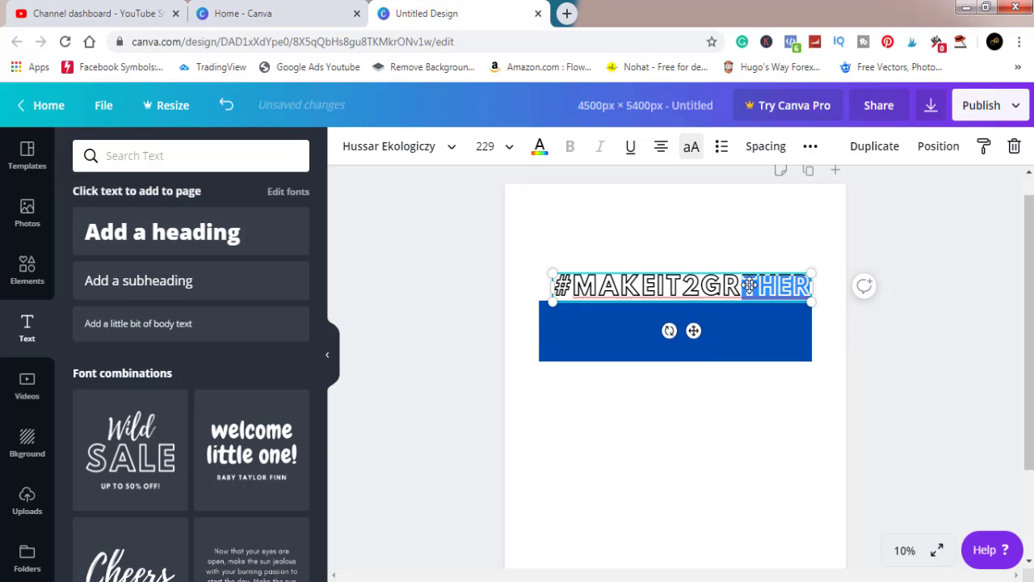
left_click(937, 337)
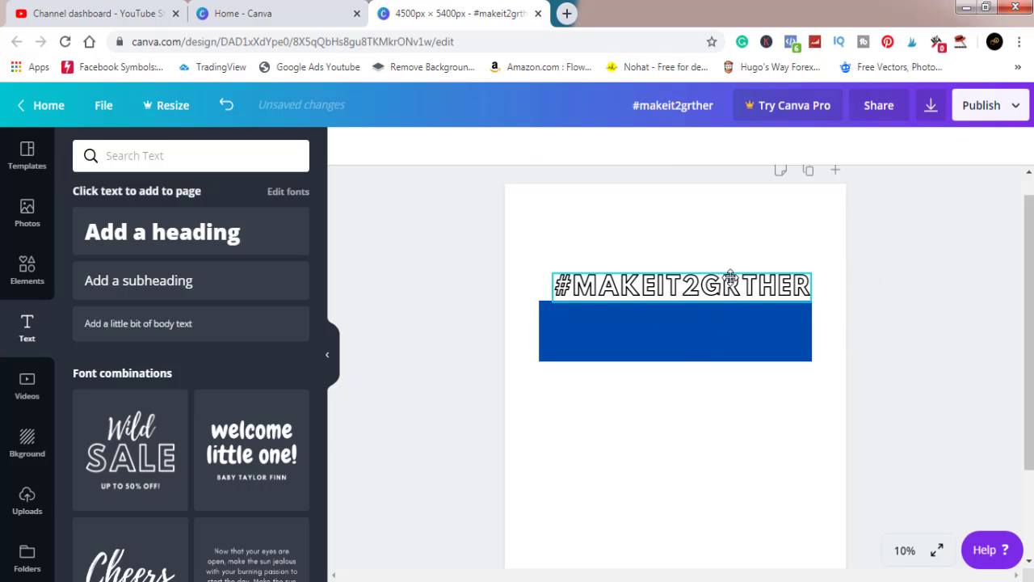
left_click_drag(730, 278, 720, 317)
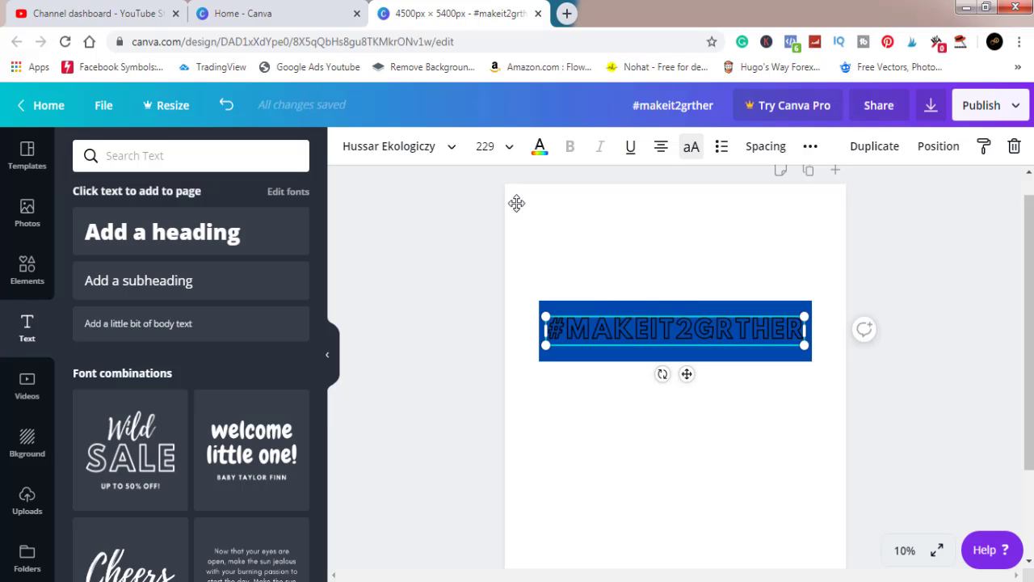
- Make the heading lettering white and deselect it
left_click(538, 146)
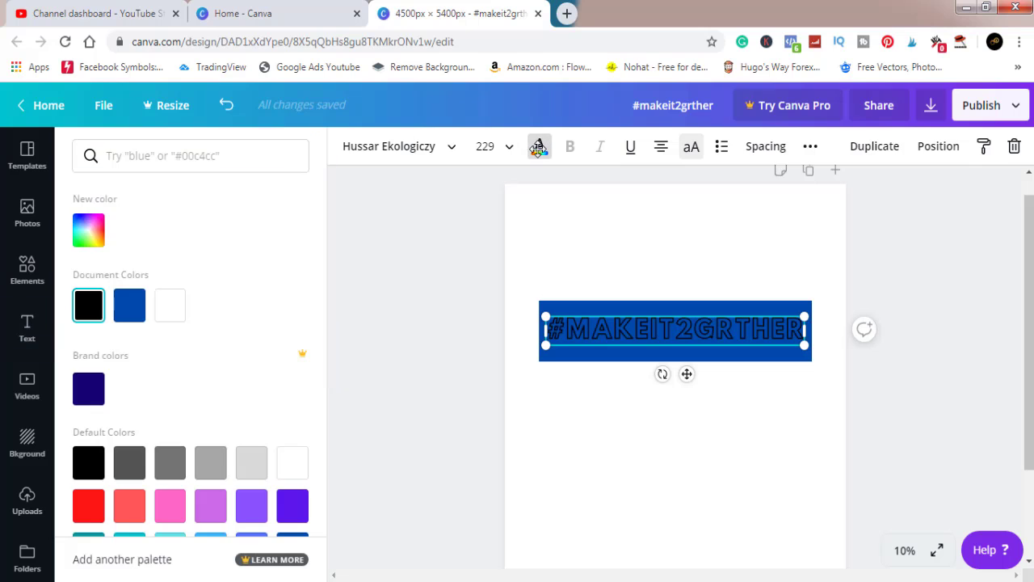
left_click(170, 312)
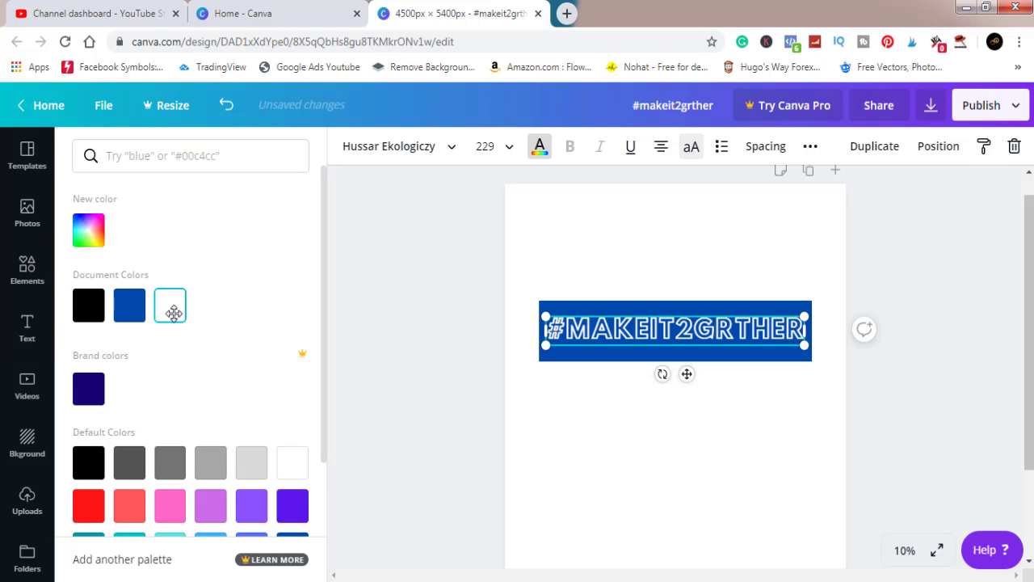
left_click(901, 374)
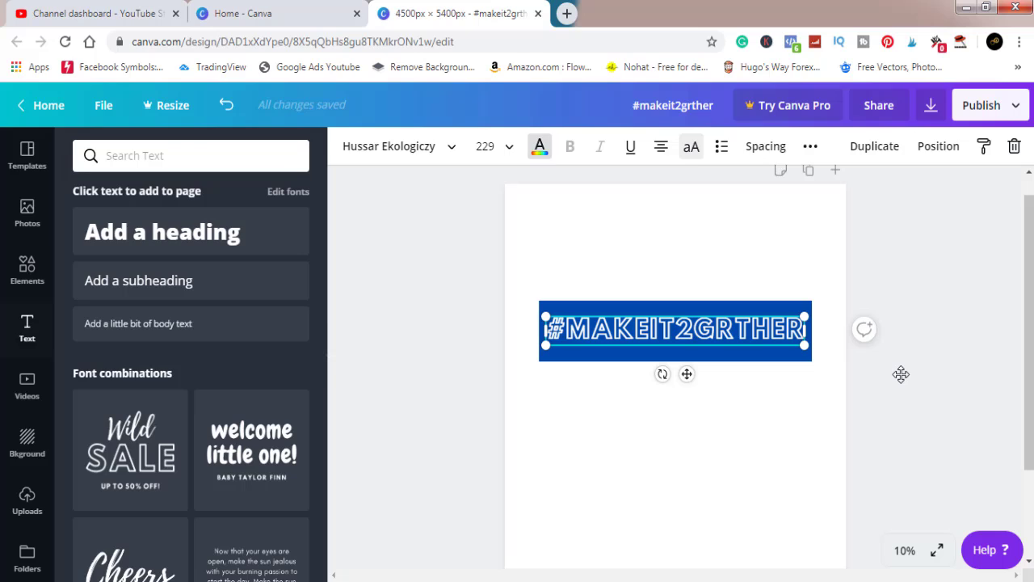
left_click(901, 374)
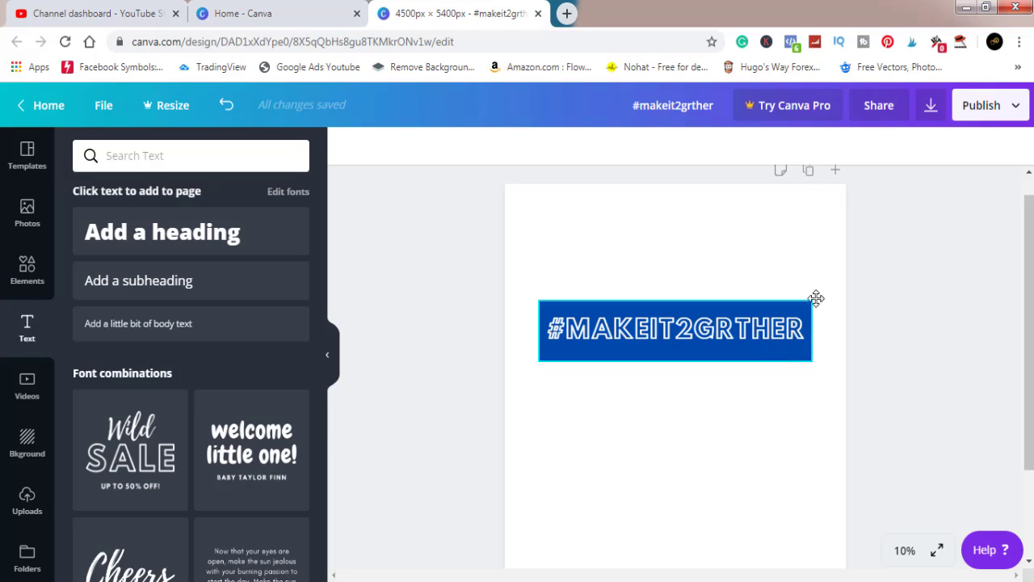
- Download the design as PNG and show #makeit2grther.png in the Downloads folder
left_click(930, 105)
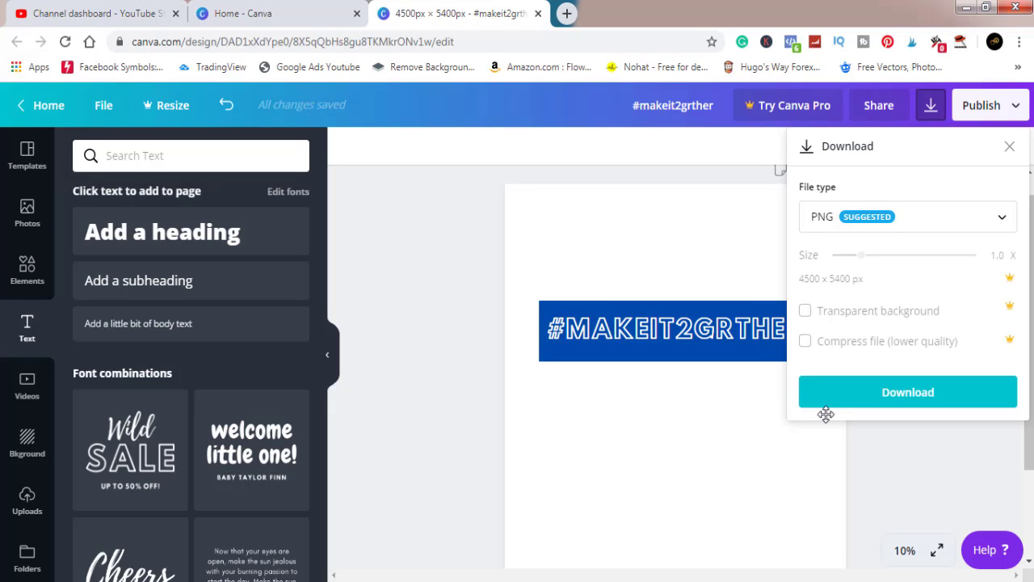
left_click(882, 386)
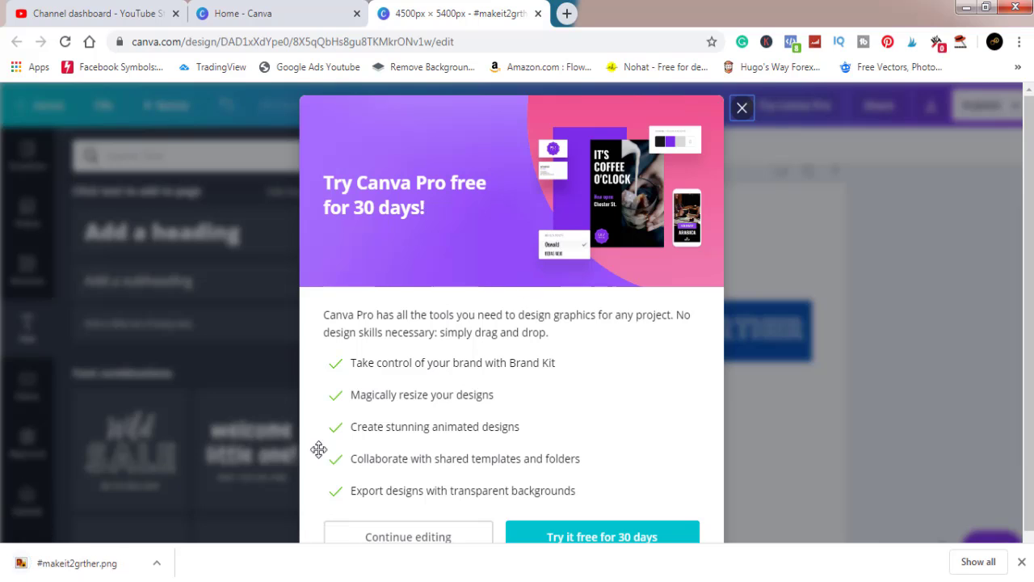
left_click(157, 562)
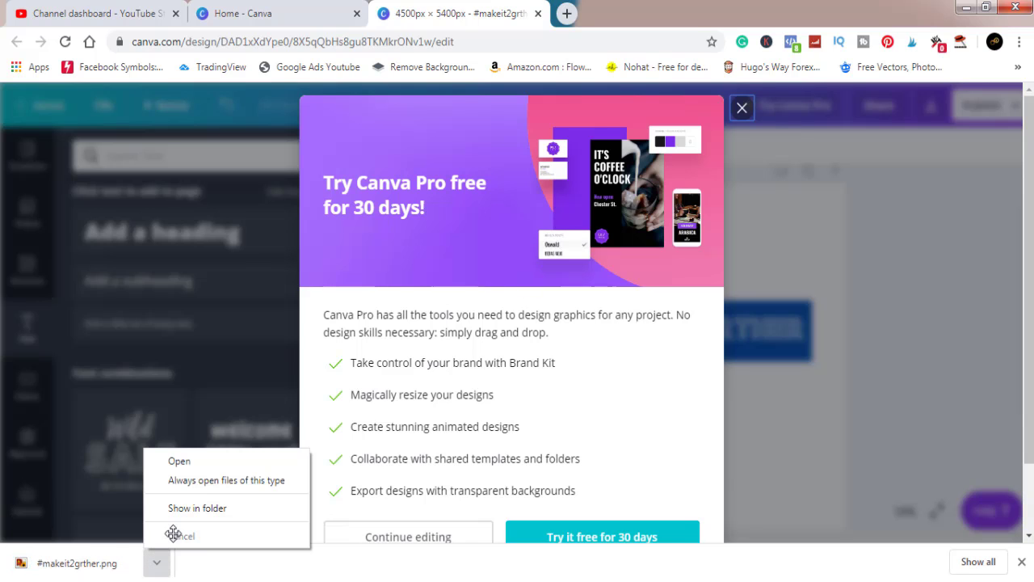
left_click(198, 503)
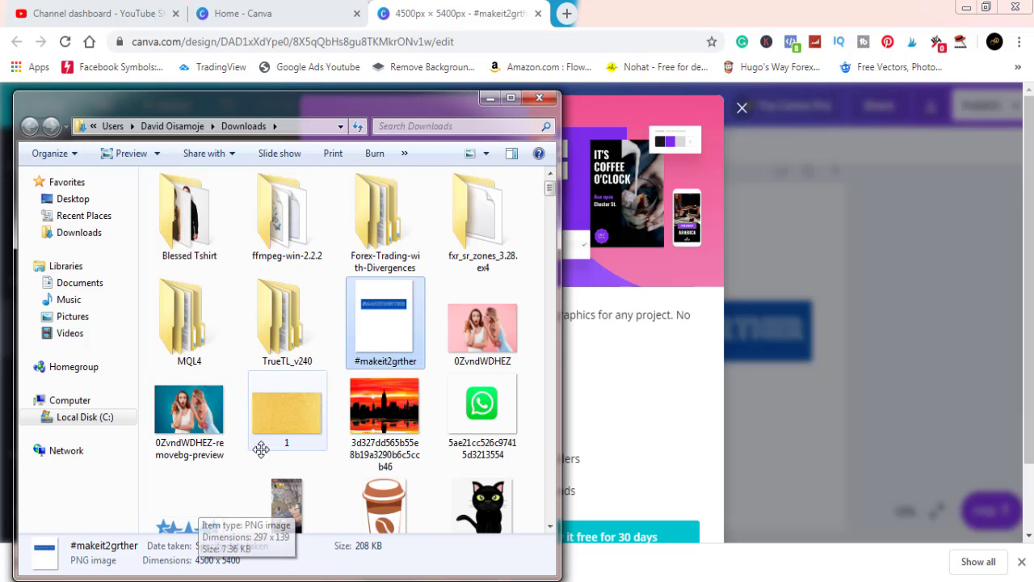
- Preview #makeit2grther.png, then open it with Adobe Photoshop CC
double_click(388, 308)
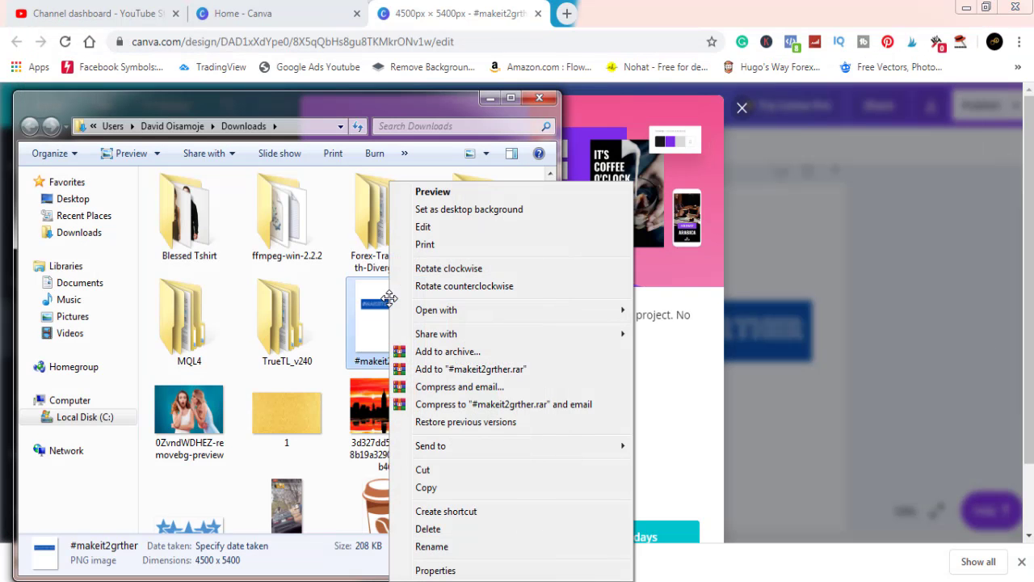
mouse_move(438, 310)
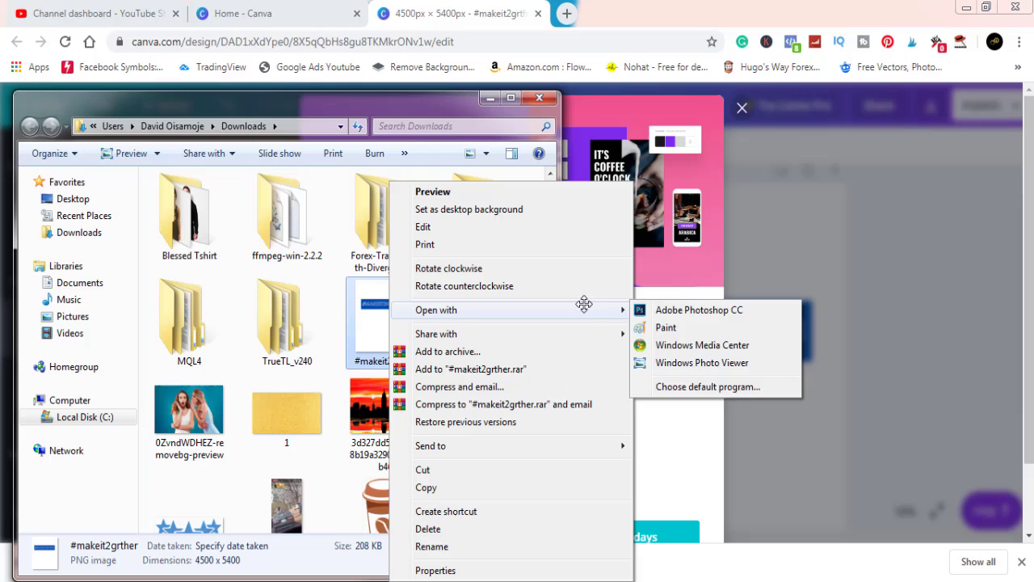
left_click(669, 303)
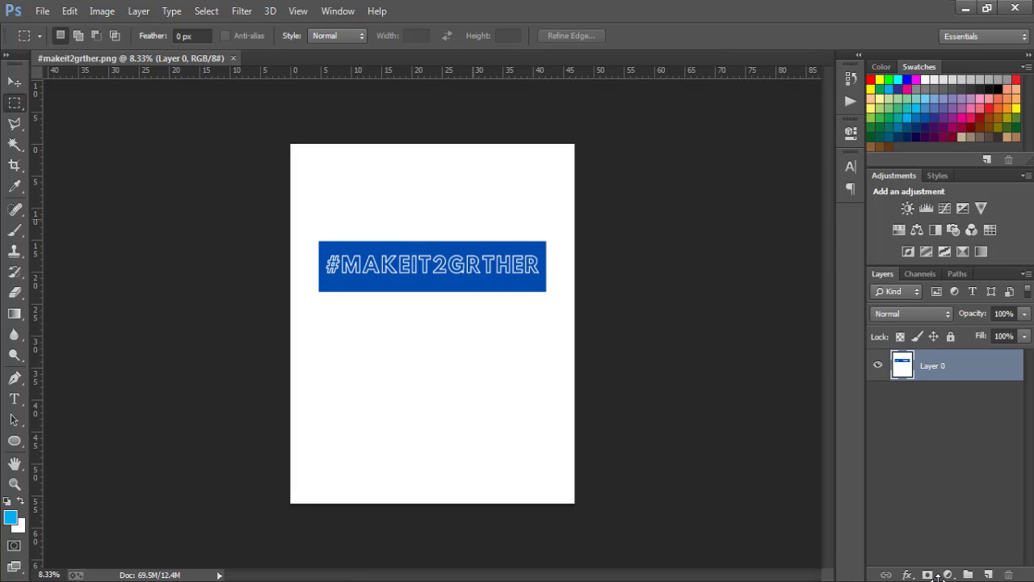
- Add an empty Layer 1, then Magic Wand-select the white background and delete it to transparency
left_click(988, 573)
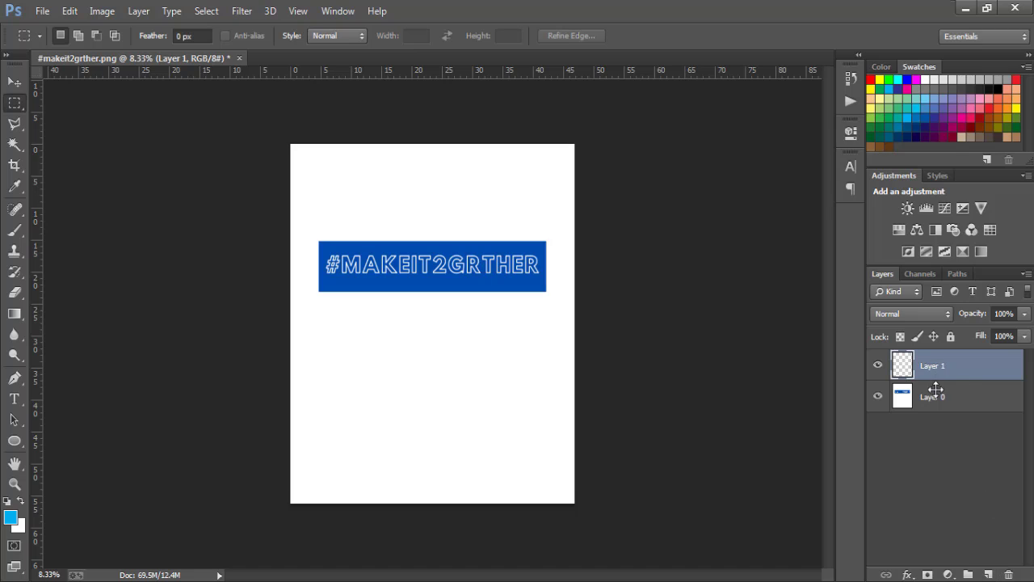
left_click(936, 397)
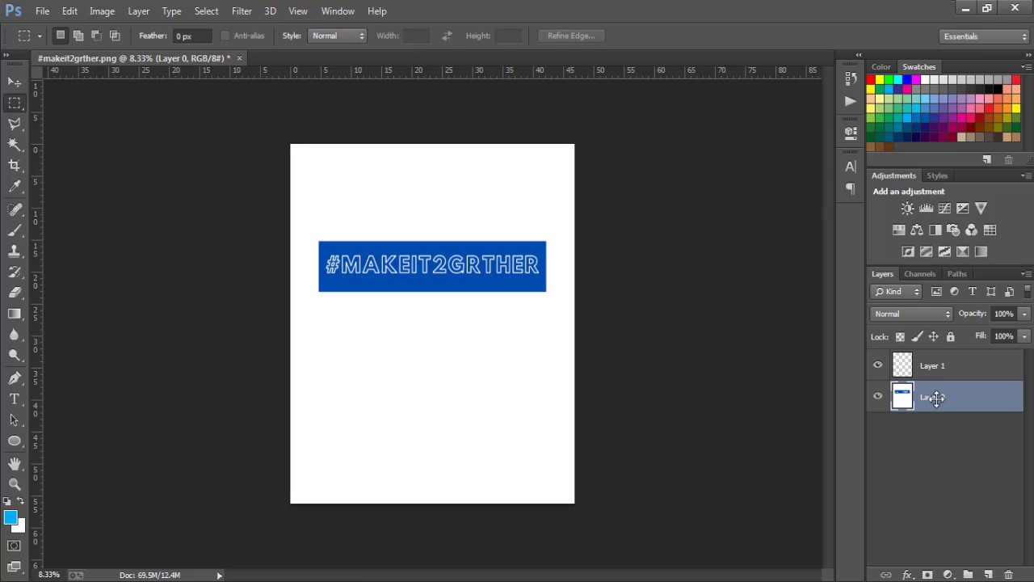
left_click(14, 143)
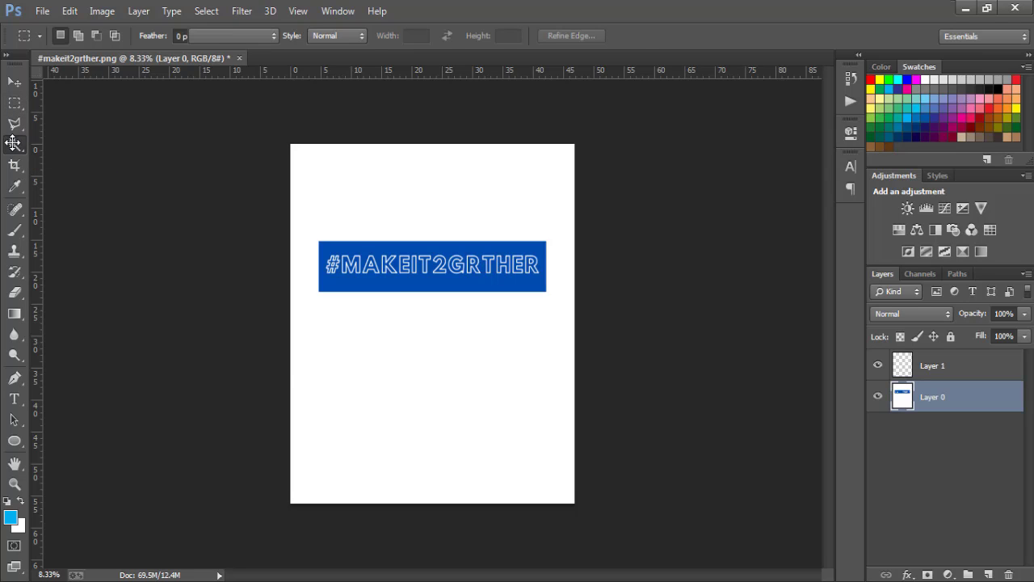
left_click(303, 371)
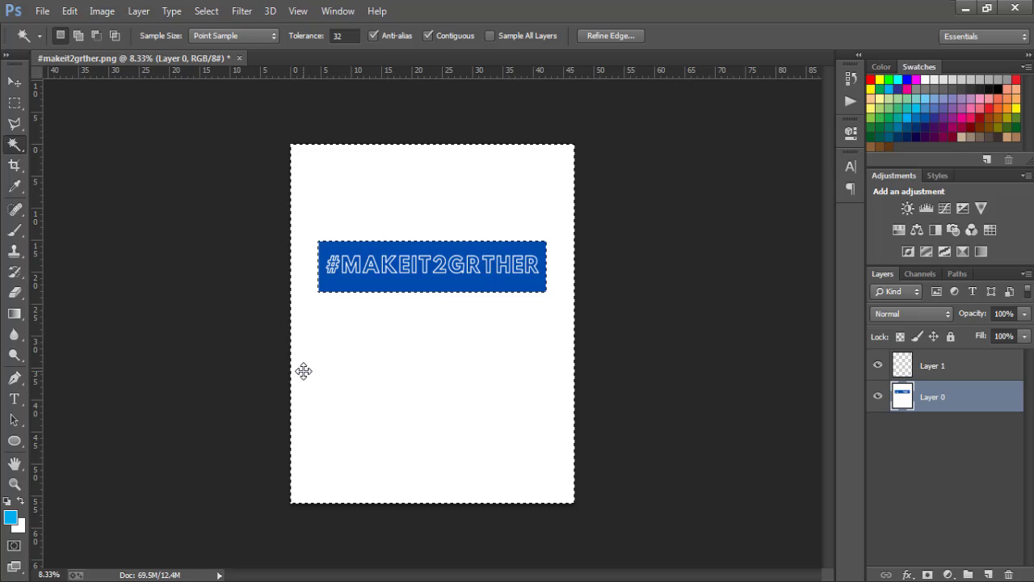
key("Return")
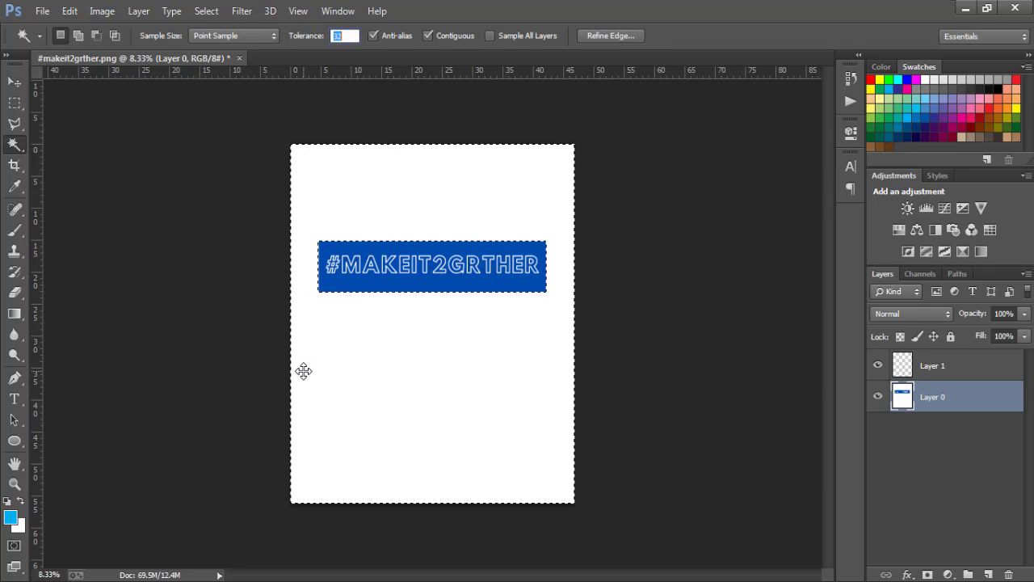
key("BackSpace")
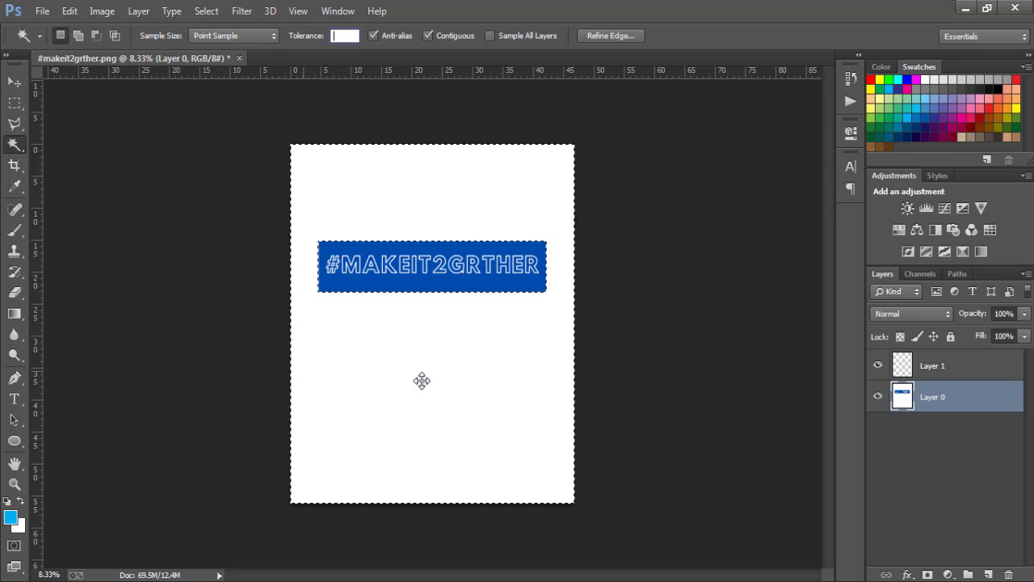
left_click(326, 165)
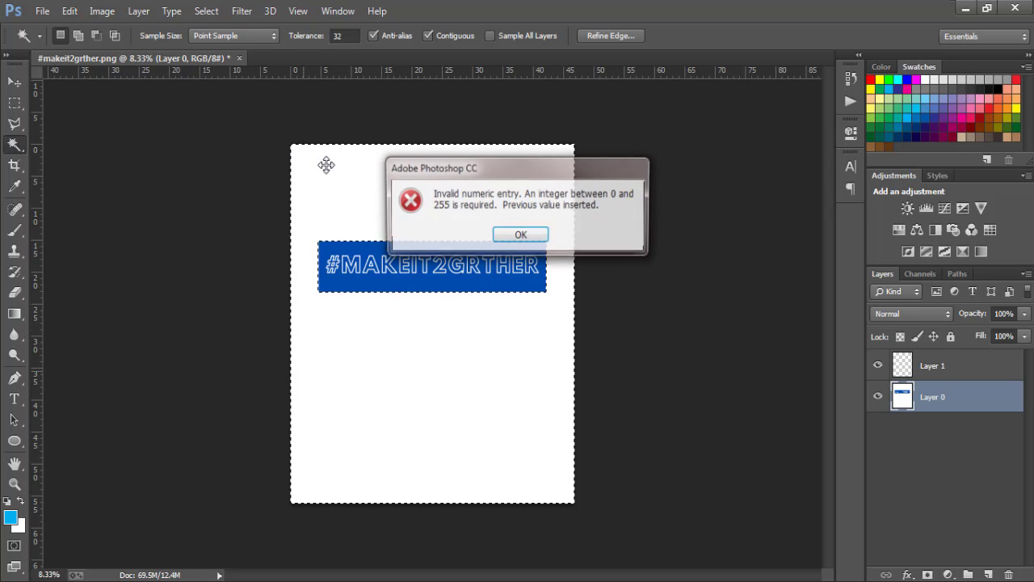
left_click(525, 235)
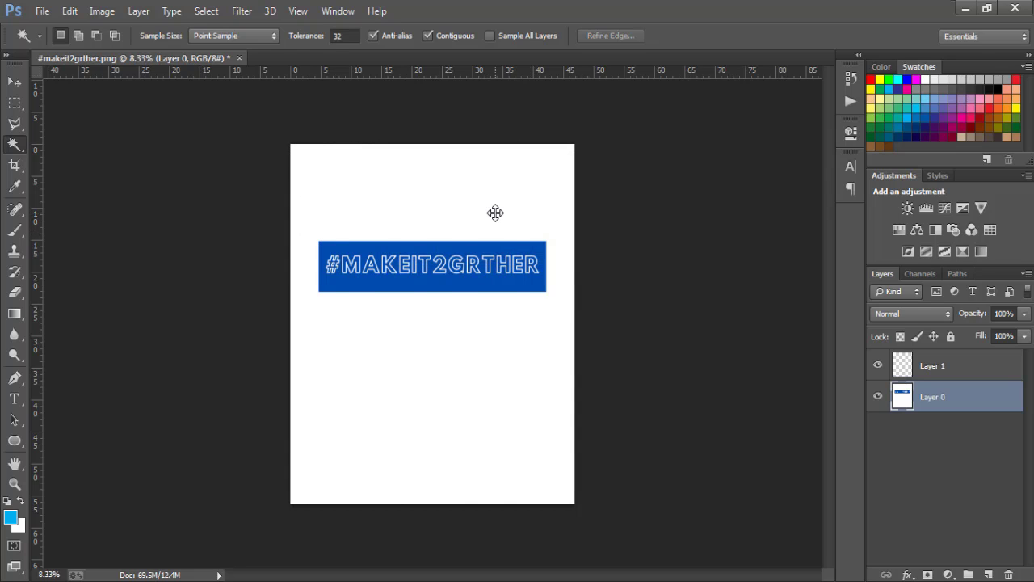
left_click(496, 213)
key("Delete")
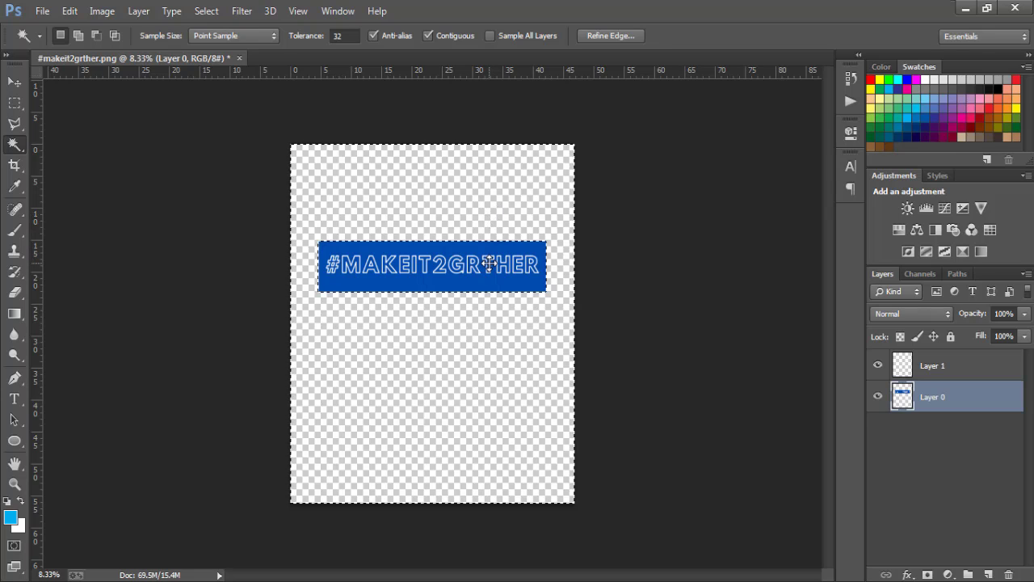
key("ctrl+d")
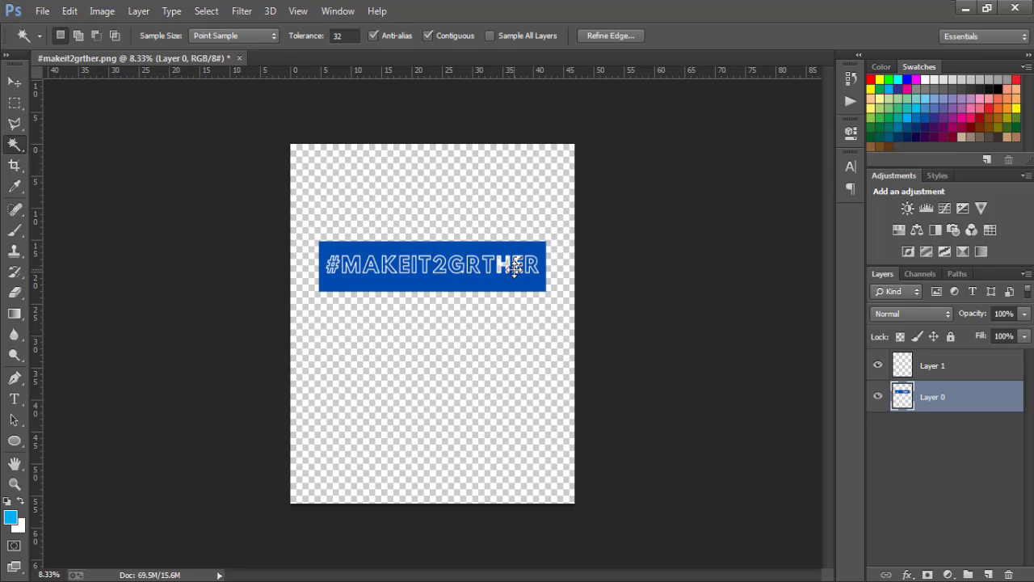
- Magic Wand-select the hollow insides of E, R, T, R, M and #, then deselect
left_click(526, 266, "shift")
left_click(529, 267, "shift")
left_click(489, 265, "shift")
left_click(471, 265, "shift")
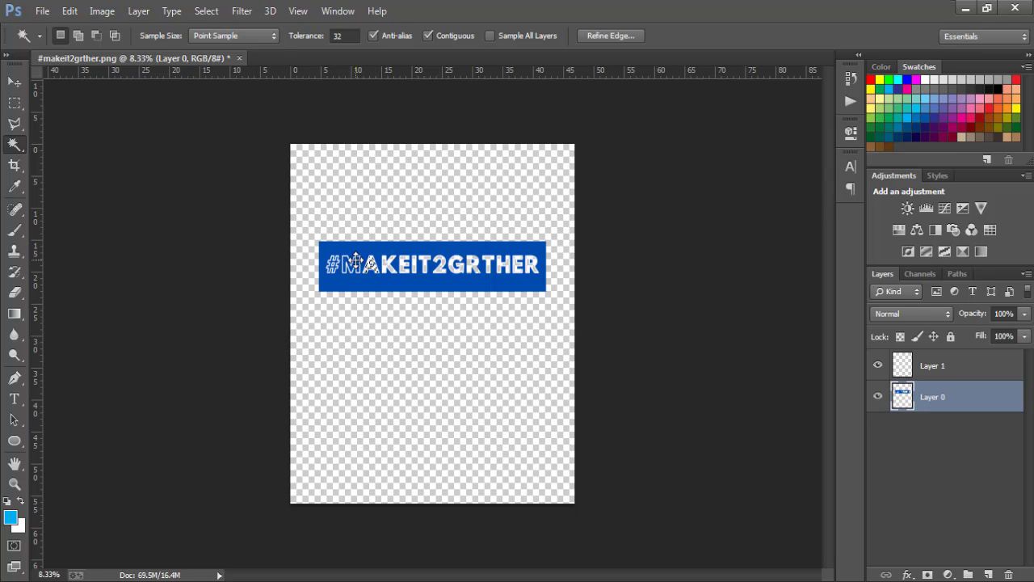
left_click(355, 258)
left_click(332, 264, "shift")
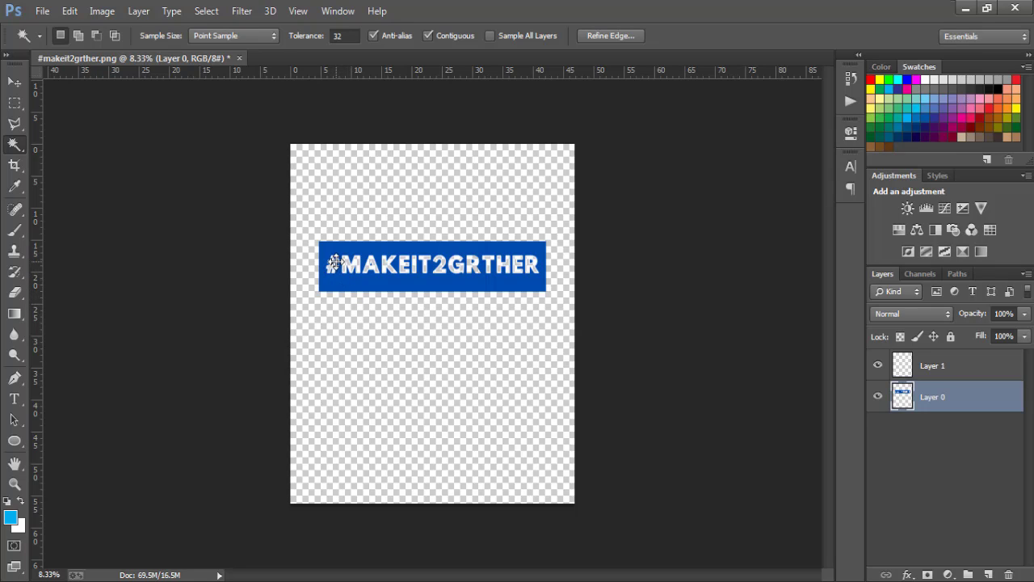
key("ctrl+d")
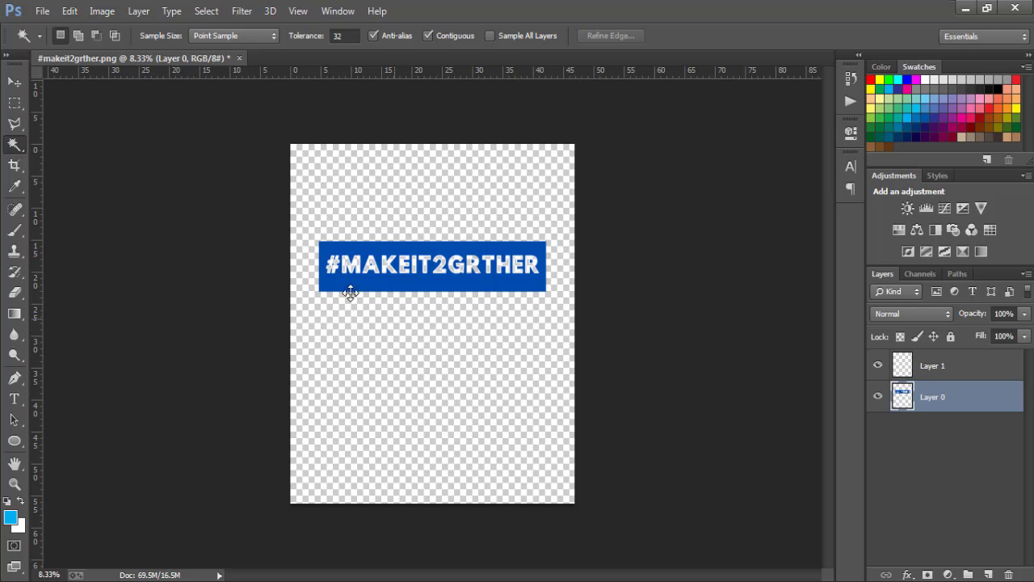
- With the Move tool and Layer 0 selected, drag the banner lower toward the page centre
left_click(14, 81)
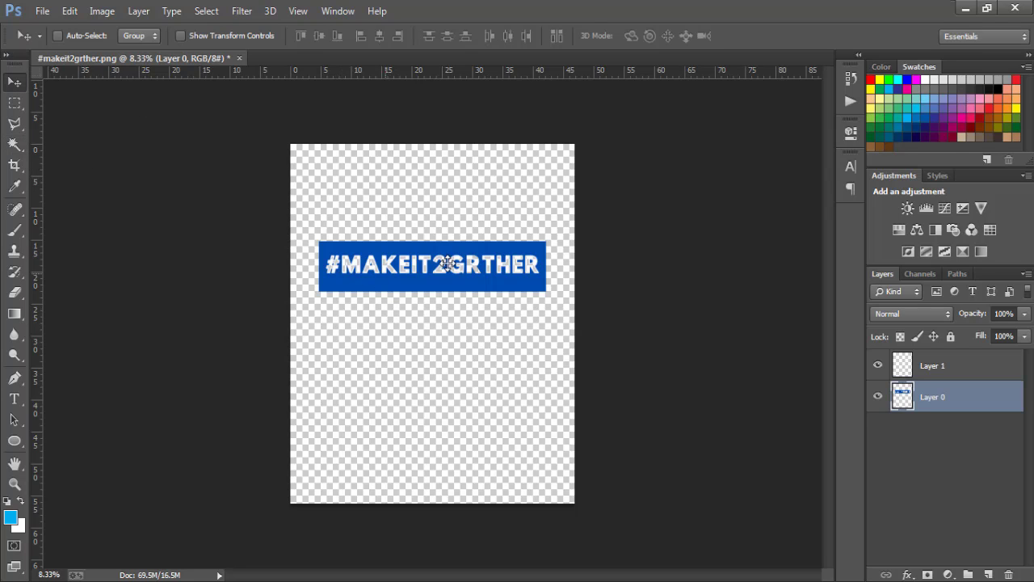
left_click(981, 360)
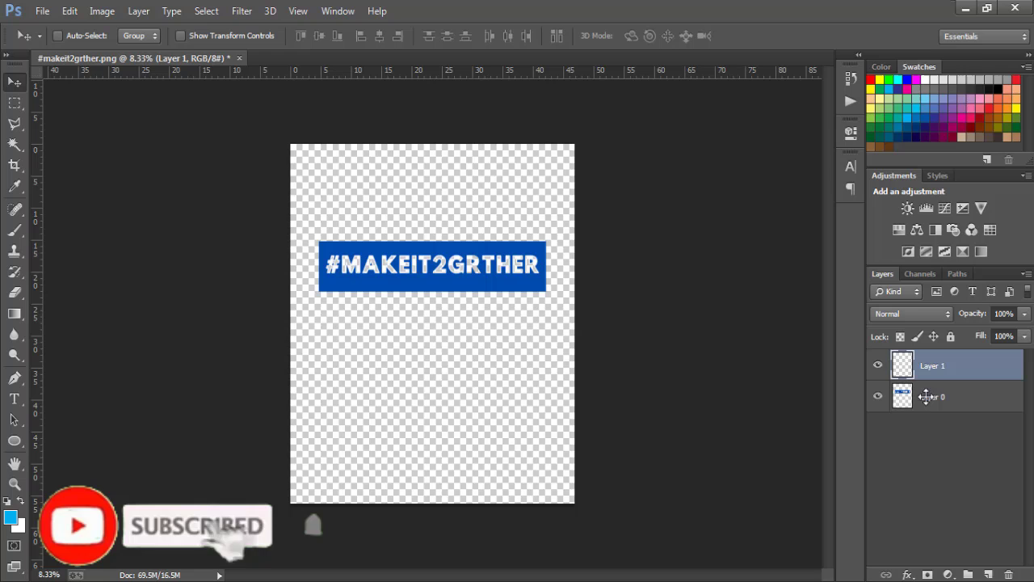
left_click(935, 396)
left_click_drag(460, 268, 462, 301)
- Save a PNG copy named #makeit2grther in the Pictures library, accepting the PNG Options
left_click(42, 11)
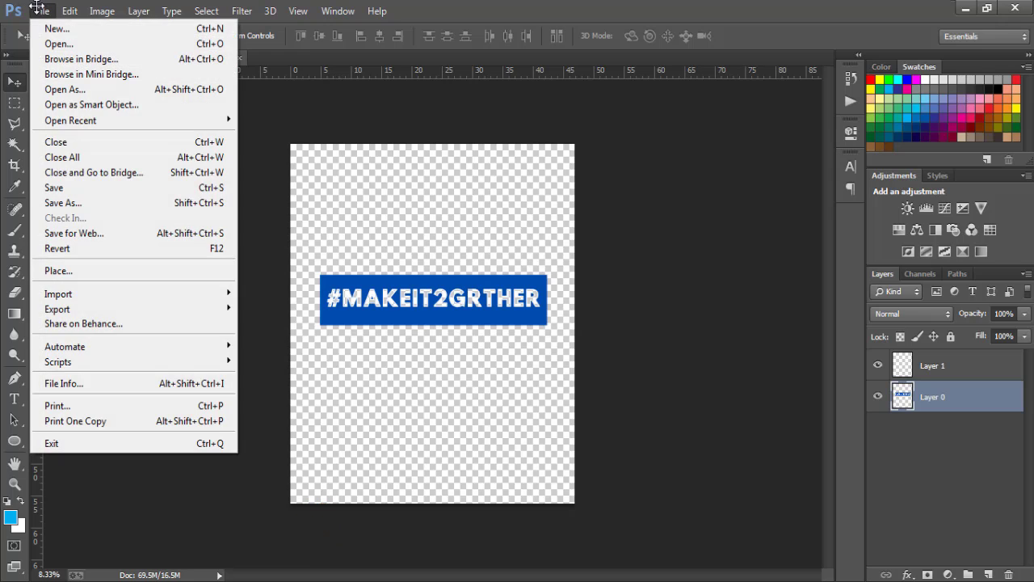
left_click(75, 203)
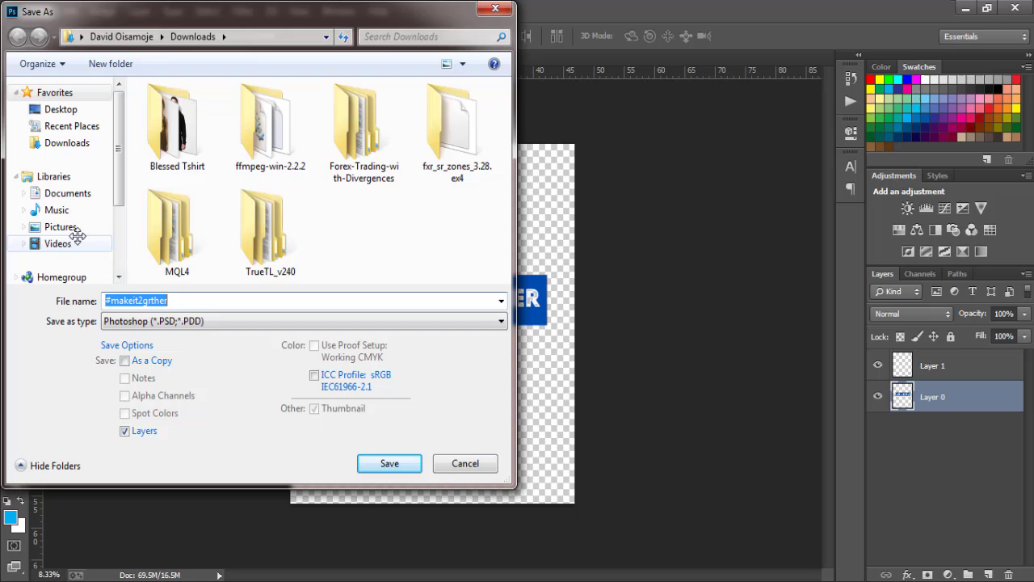
left_click(65, 227)
left_click(138, 302)
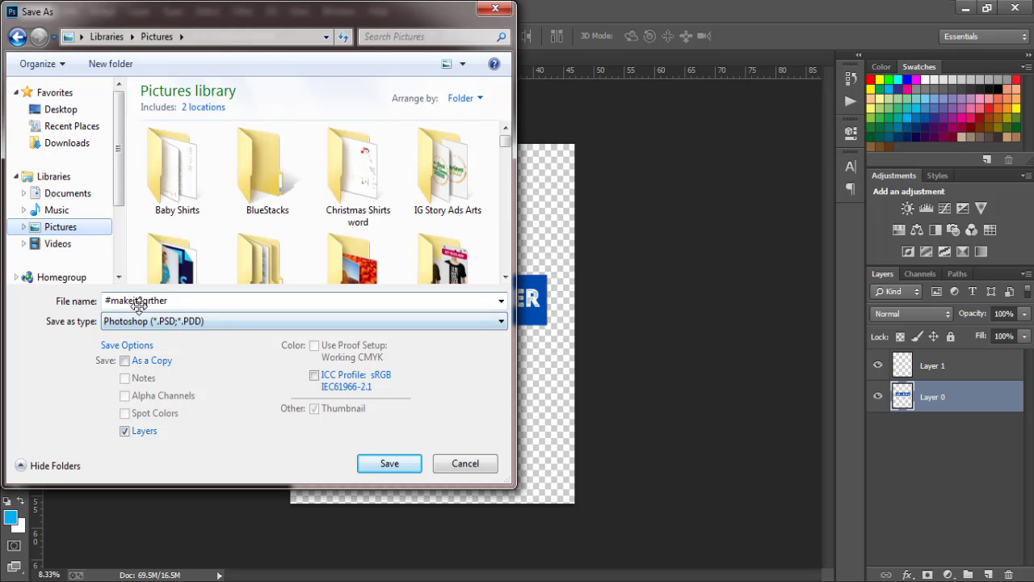
left_click(208, 317)
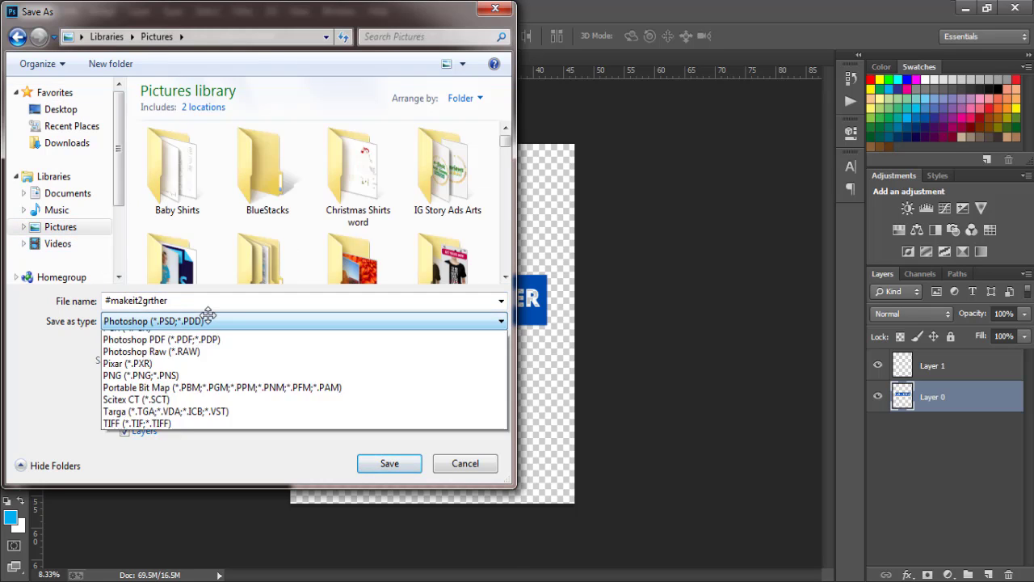
left_click(148, 538)
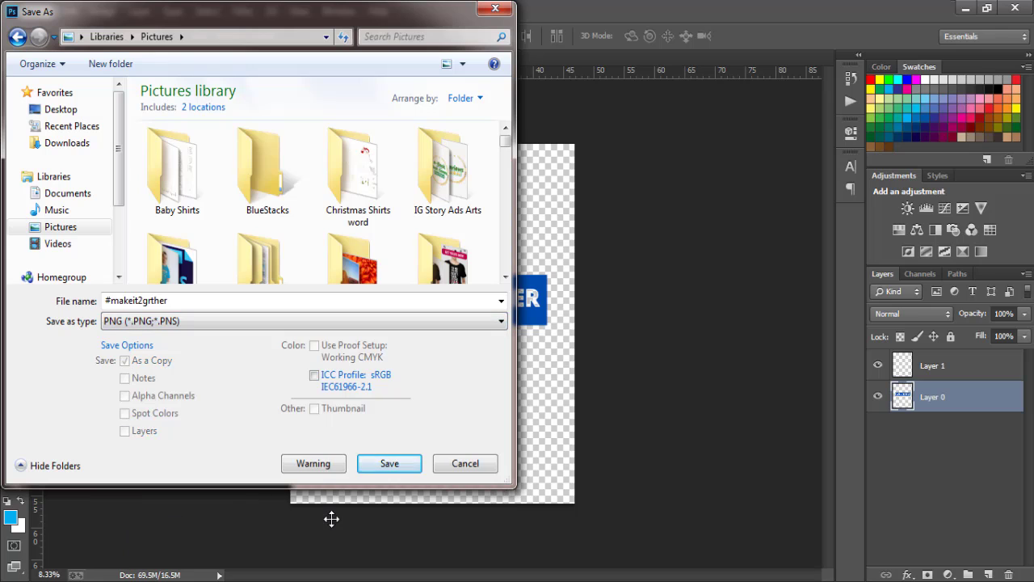
left_click(376, 464)
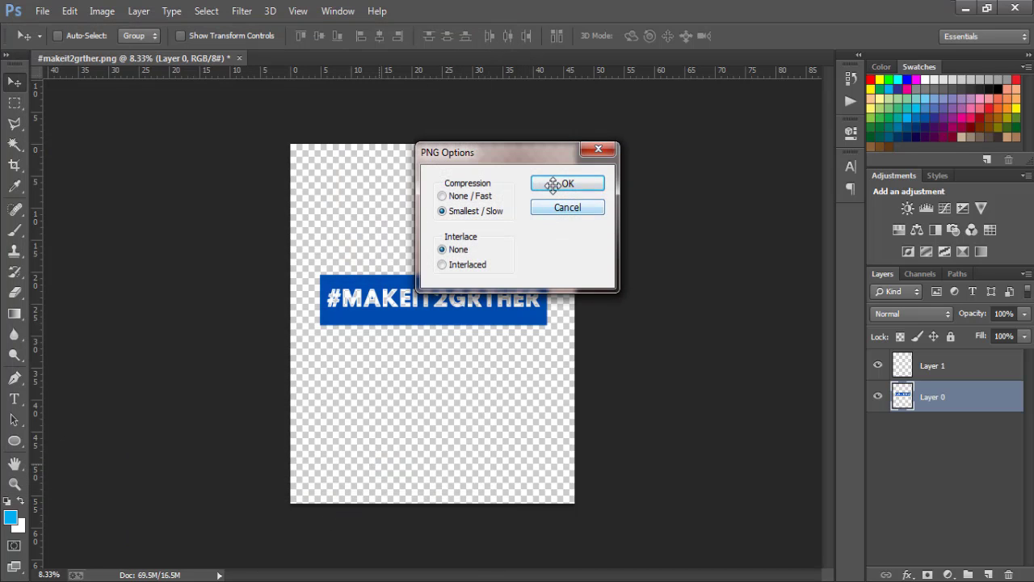
left_click(553, 184)
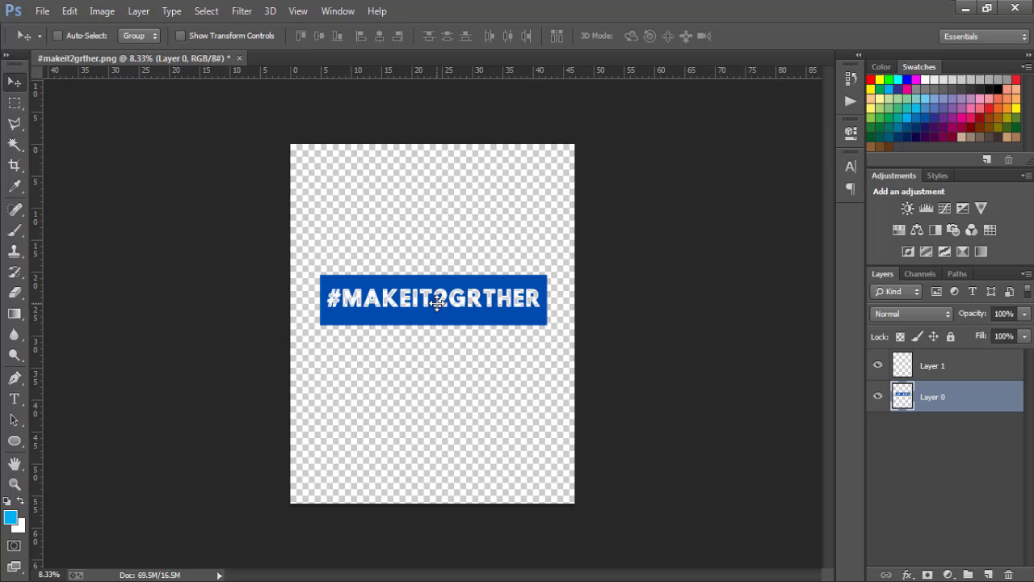
- Open New tshirt mockup on hunger.psd from the Pictures > MOckUps folder in Explorer
key("alt+Tab")
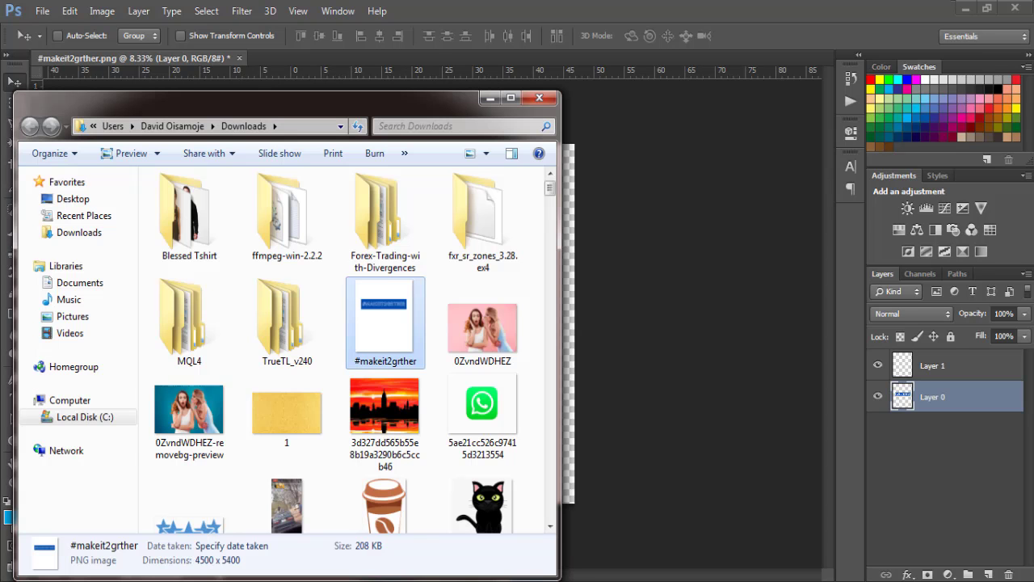
left_click(73, 317)
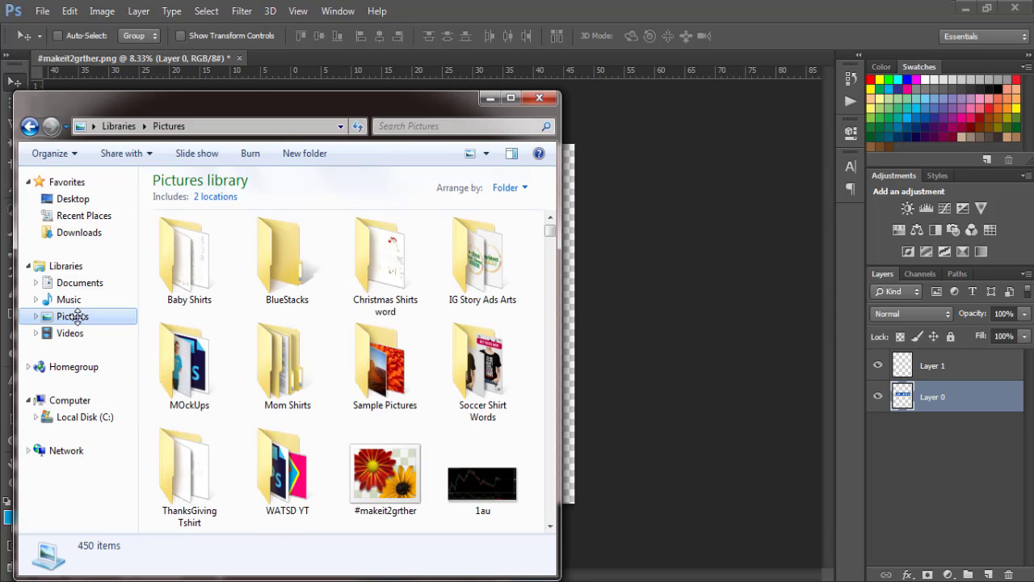
double_click(194, 365)
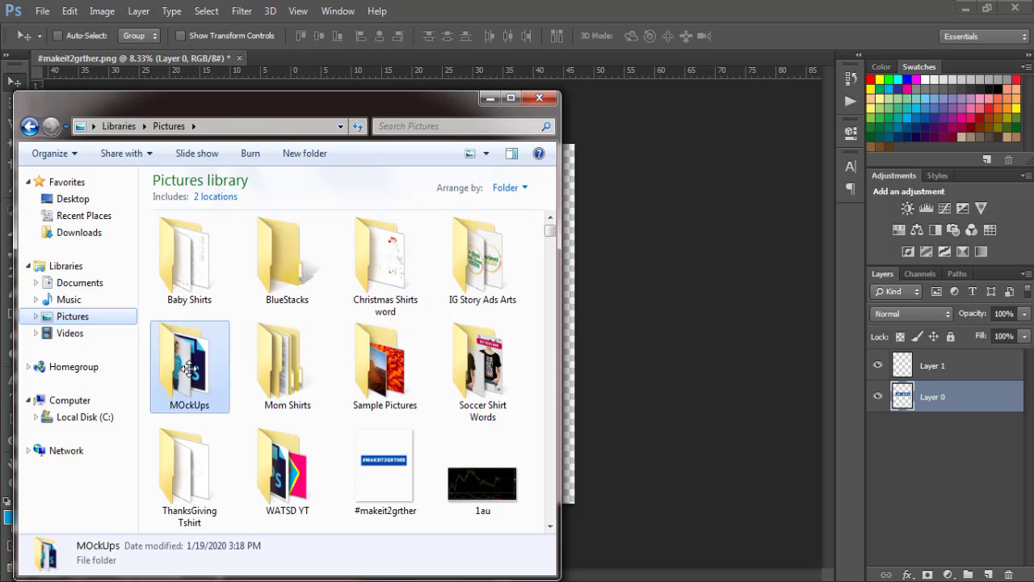
left_click(479, 373)
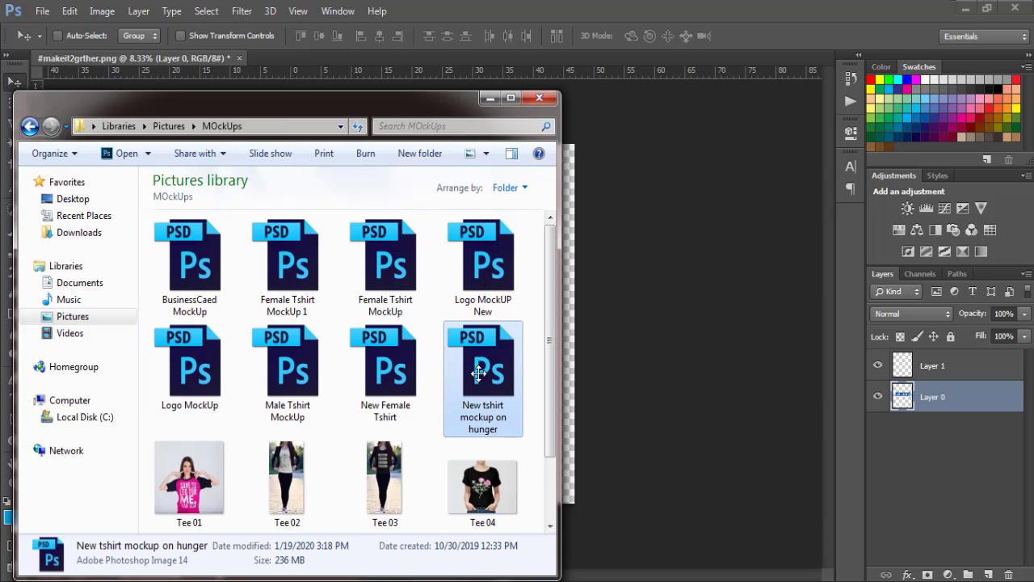
double_click(478, 374)
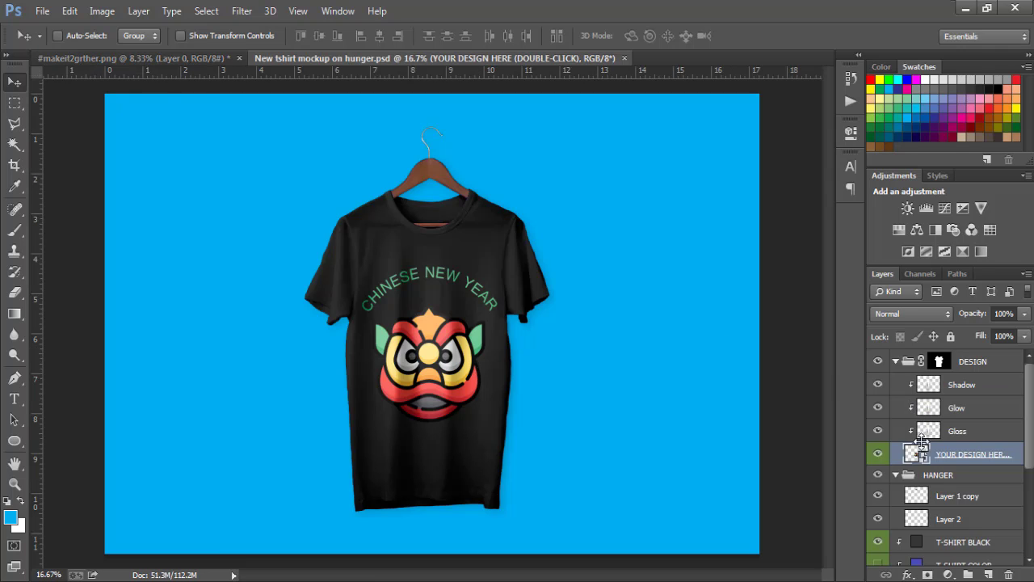
- Edit the YOUR DESIGN HERE smart object, delete its Chi layer, and select the #makeit2grther PNG in Pictures
double_click(913, 453)
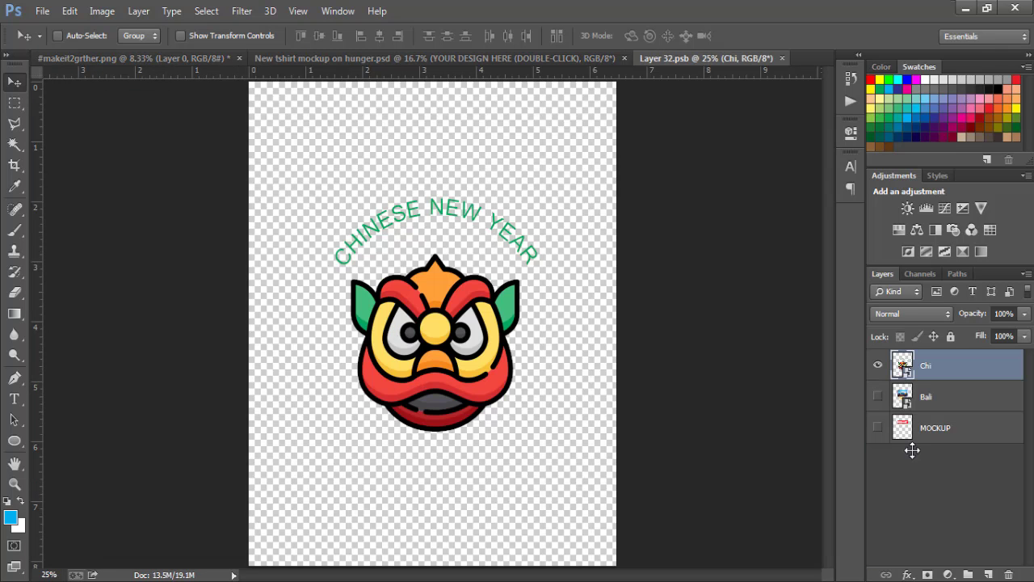
key("Delete")
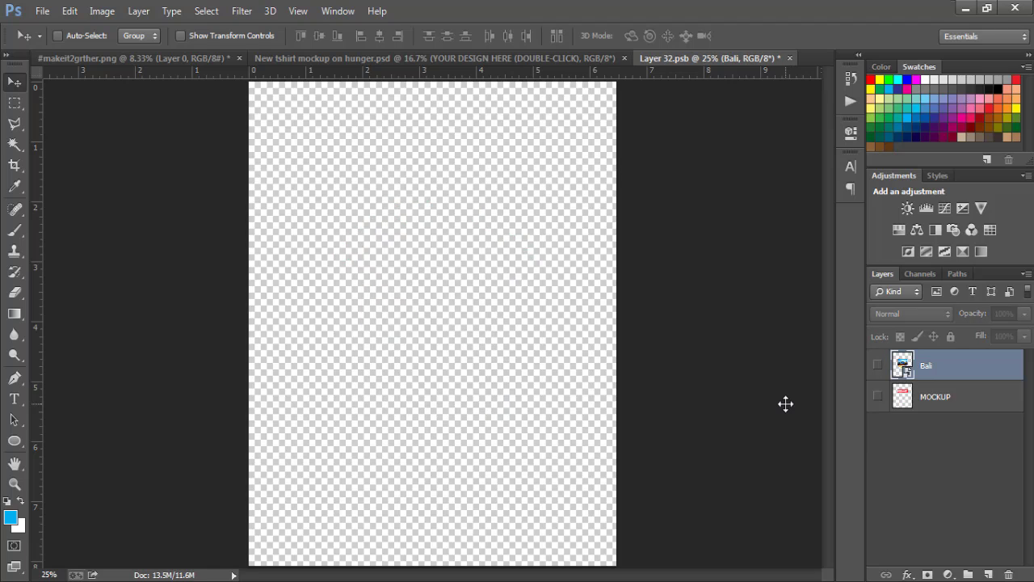
key("alt+Tab")
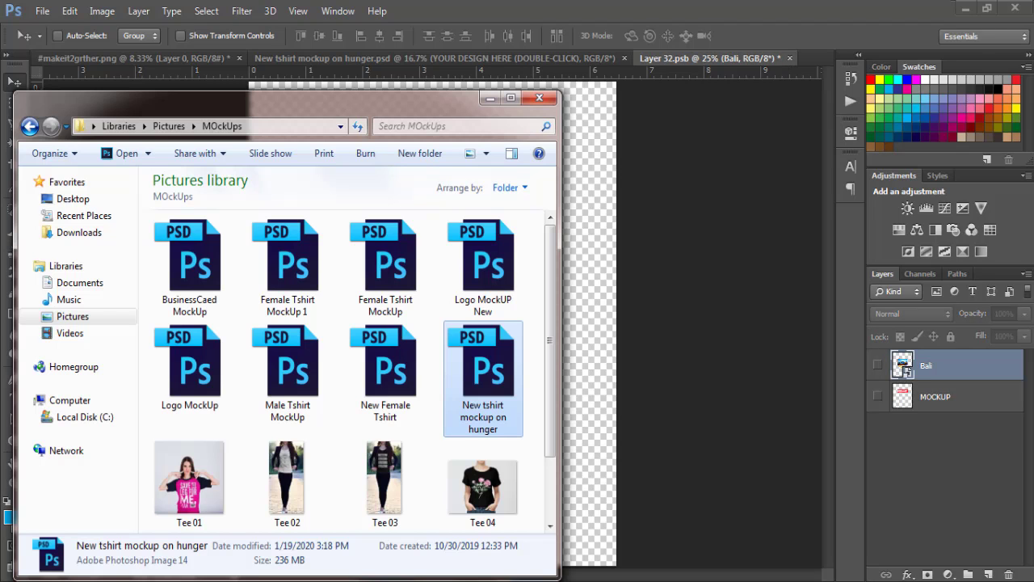
left_click(72, 316)
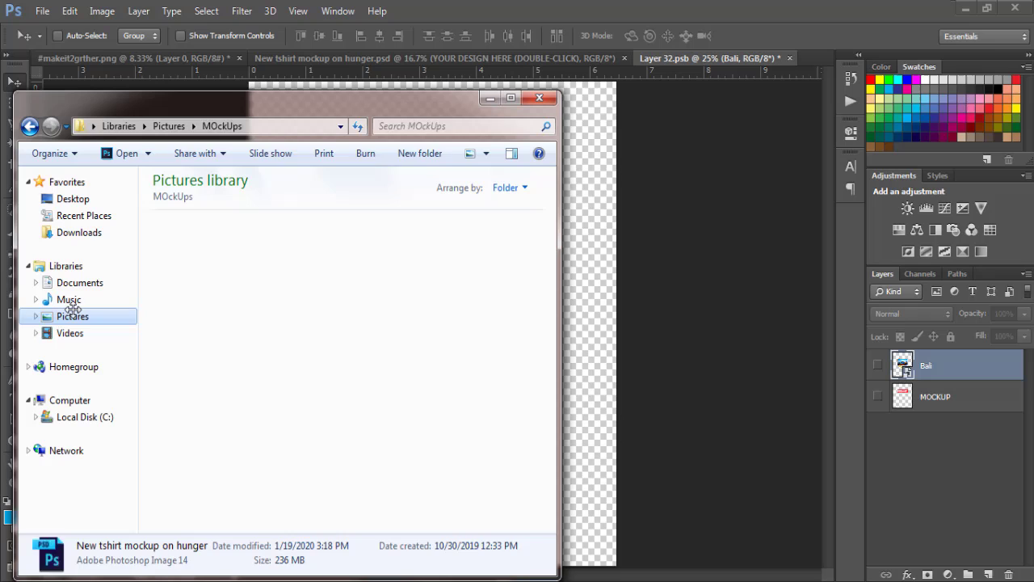
left_click(288, 355)
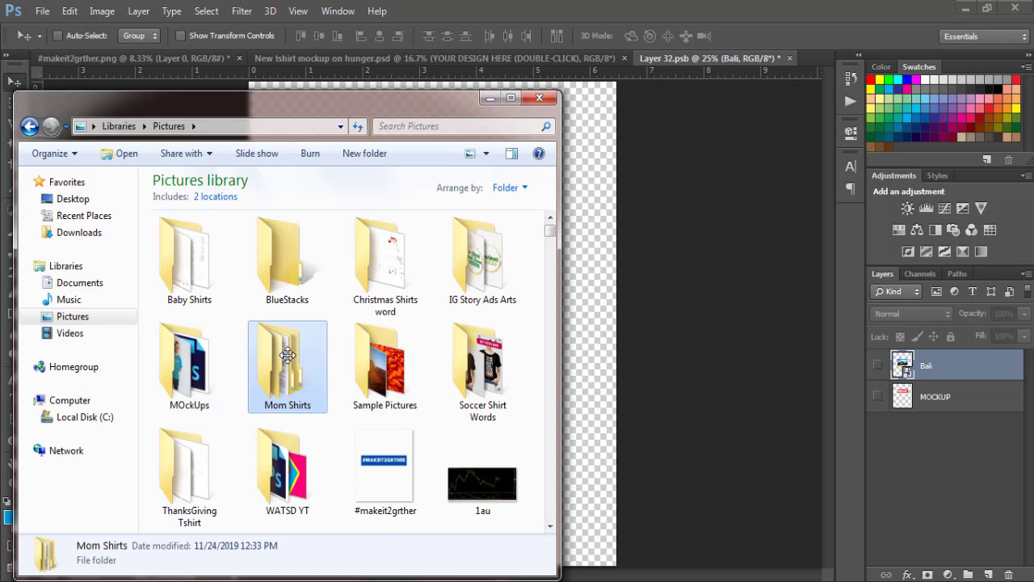
left_click(385, 459)
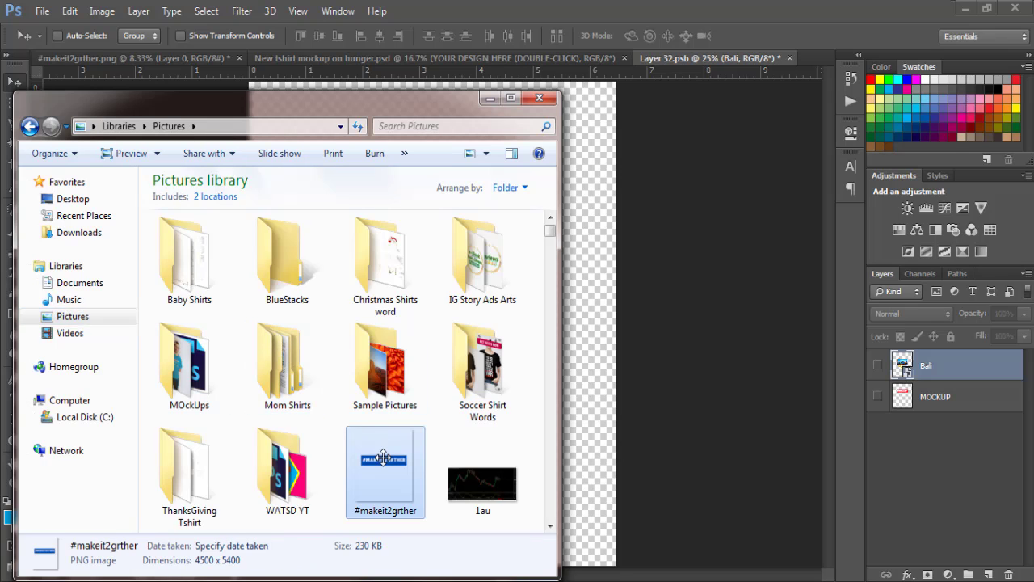
- Place the #makeit2grther PNG onto the design canvas and shrink it to about 10.7%
left_click_drag(385, 459, 604, 408)
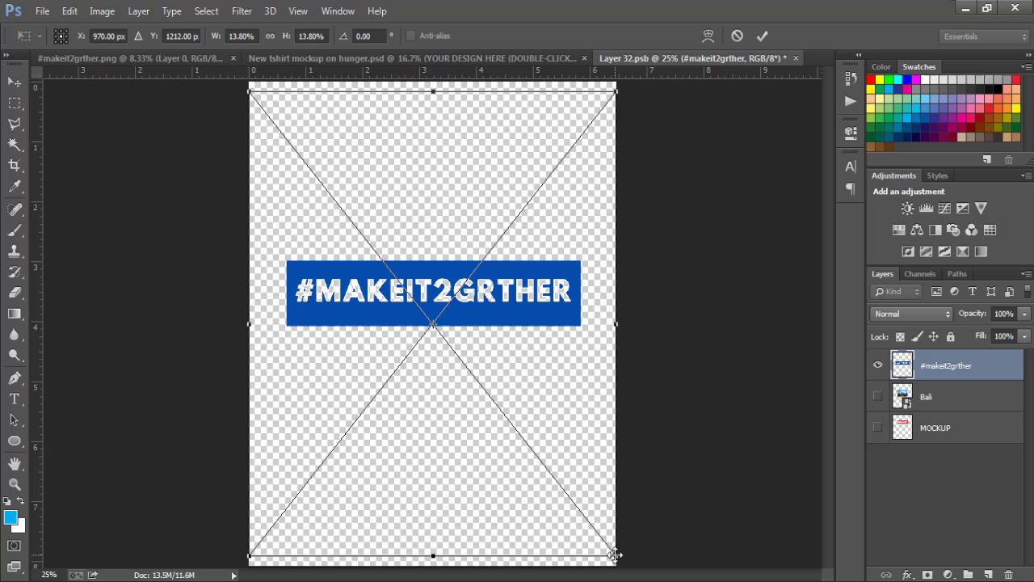
left_click_drag(614, 556, 573, 504)
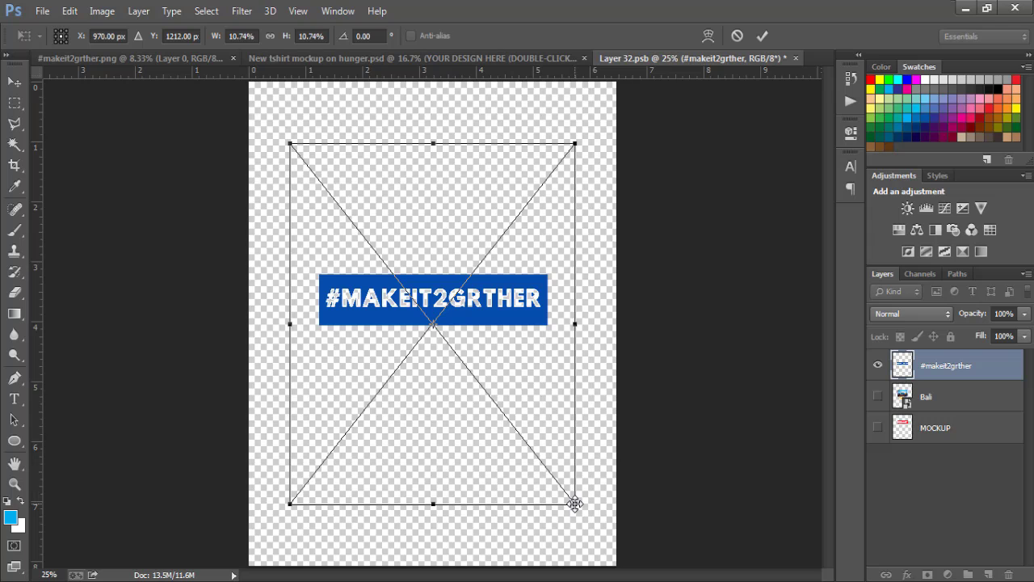
mouse_move(575, 503)
left_mouse_down()
mouse_move(559, 486)
mouse_move(582, 513)
left_mouse_up()
key("Return")
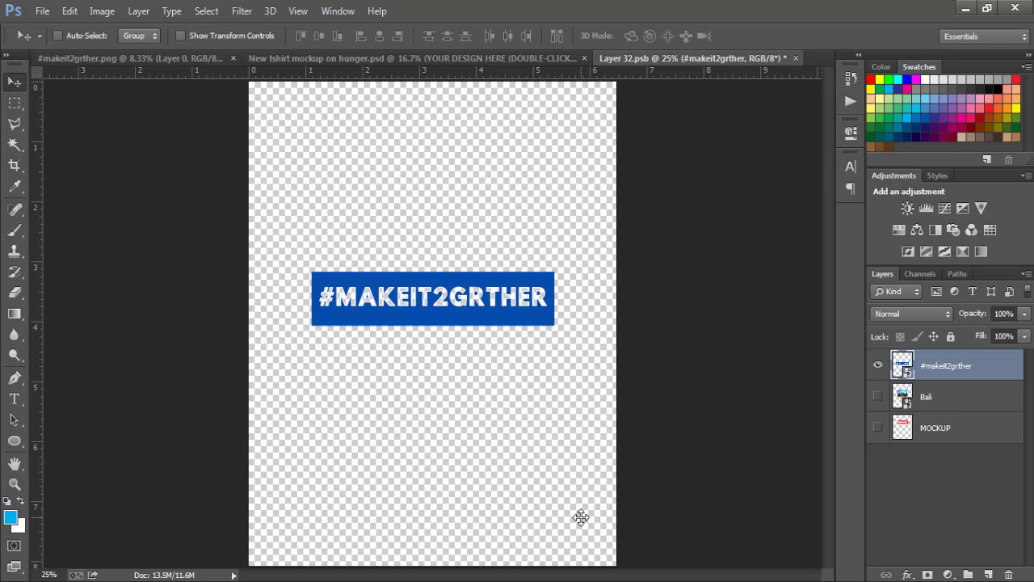
- Save the design document and return to the t-shirt mockup
left_click(42, 10)
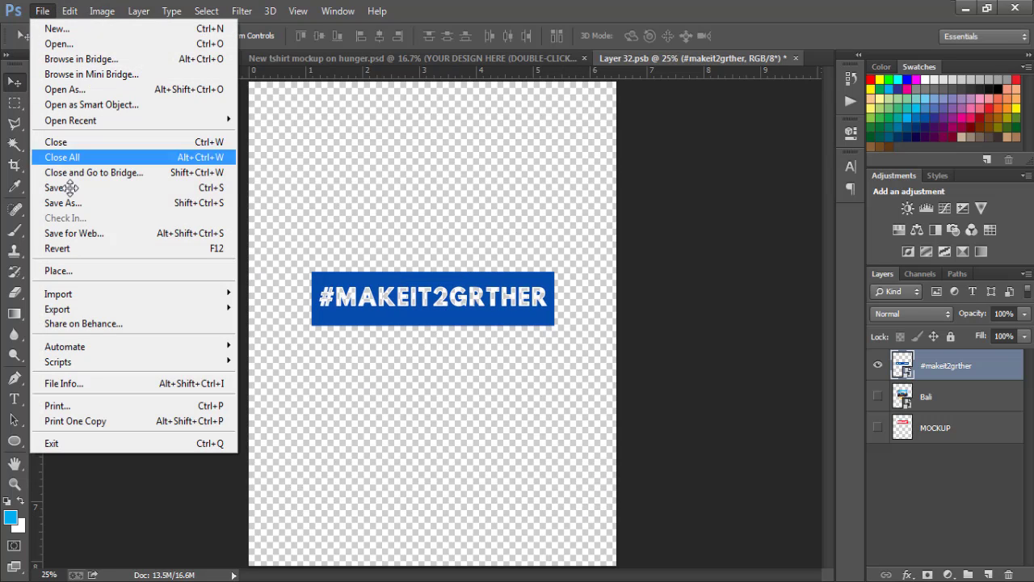
left_click(71, 188)
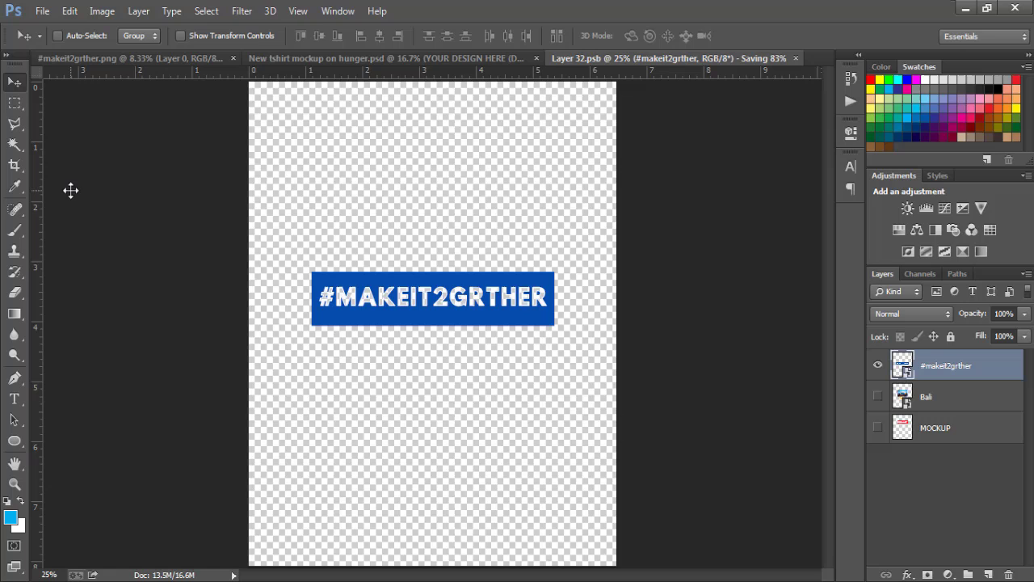
left_click(410, 55)
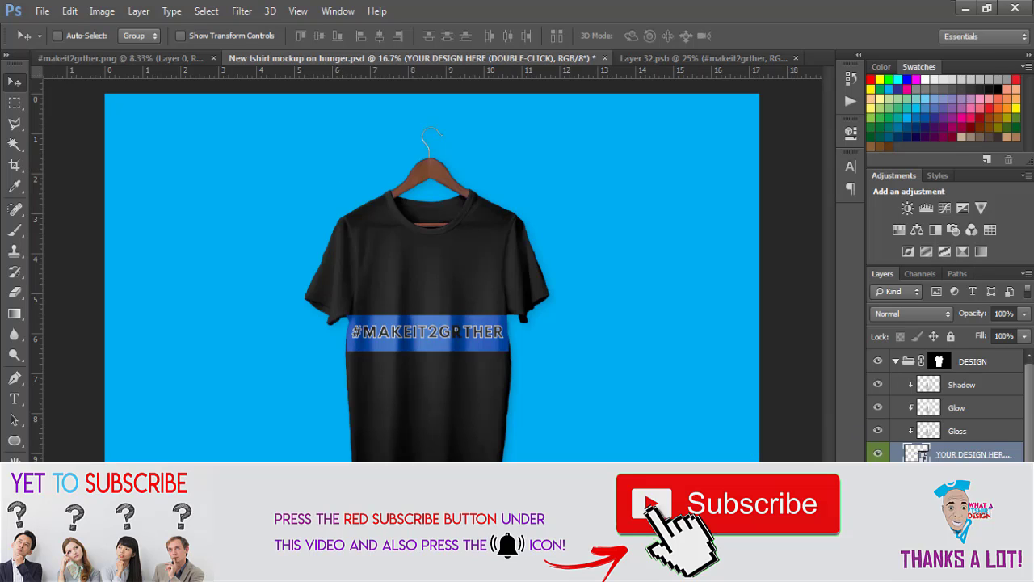
- Recolour the T-SHIRT BLACK fill to bright green #0eeb42 in the Color Picker
double_click(916, 477)
left_click(788, 340)
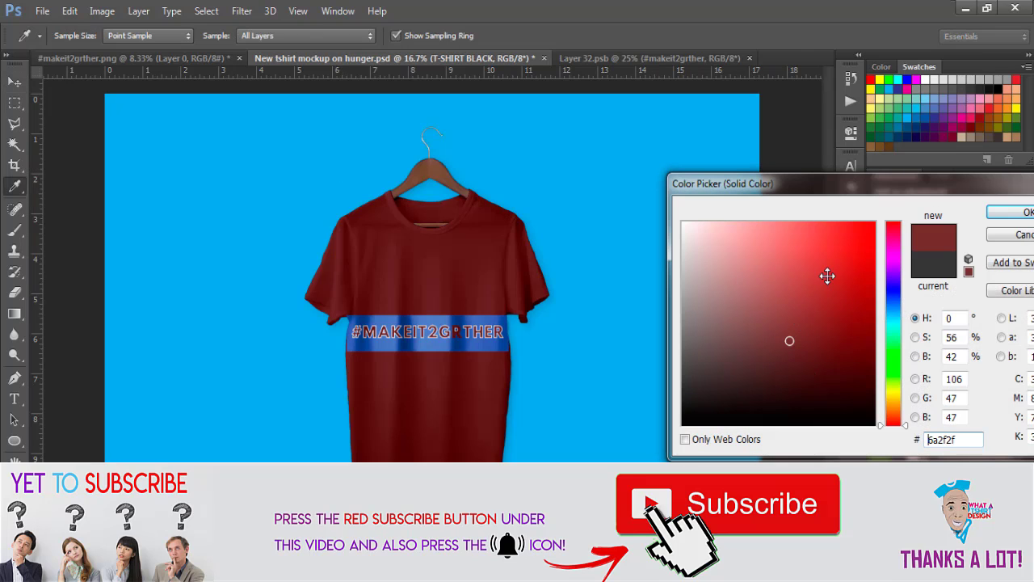
left_click(828, 270)
mouse_move(828, 269)
left_mouse_down()
mouse_move(829, 235)
mouse_move(796, 229)
mouse_move(788, 257)
mouse_move(822, 309)
left_mouse_up()
left_click(849, 324)
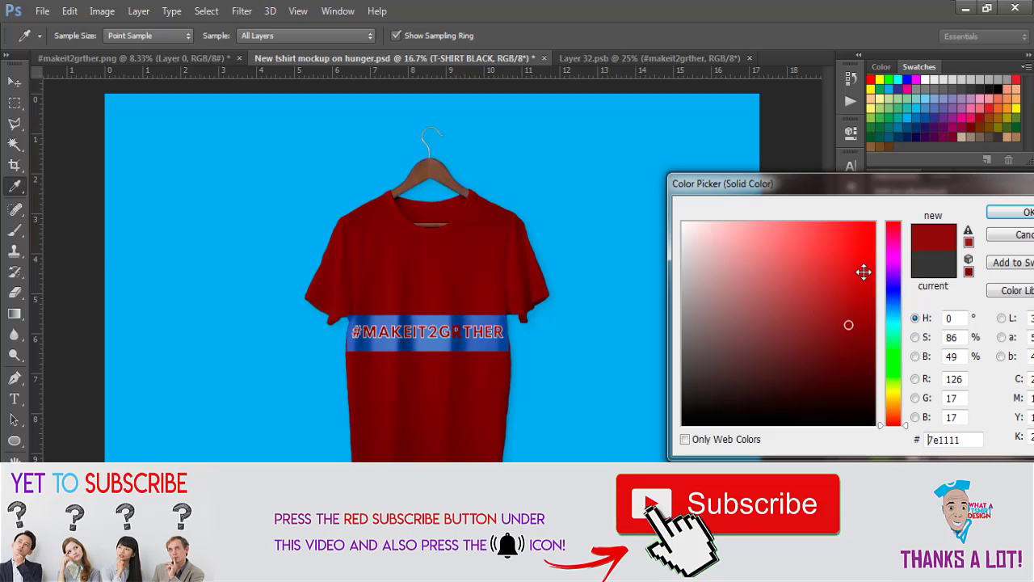
left_click(871, 236)
left_click_drag(892, 257, 895, 349)
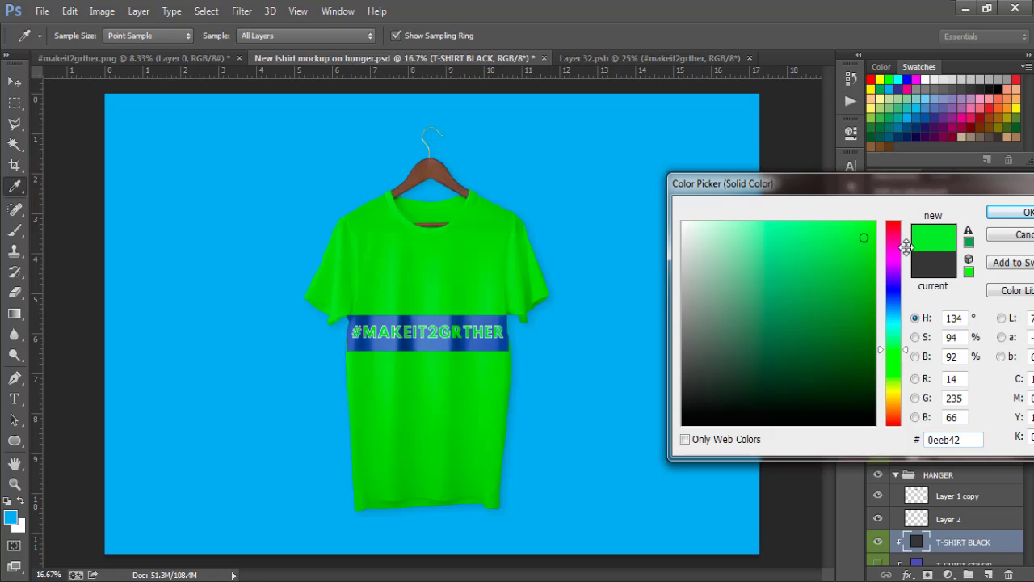
left_click(1002, 212)
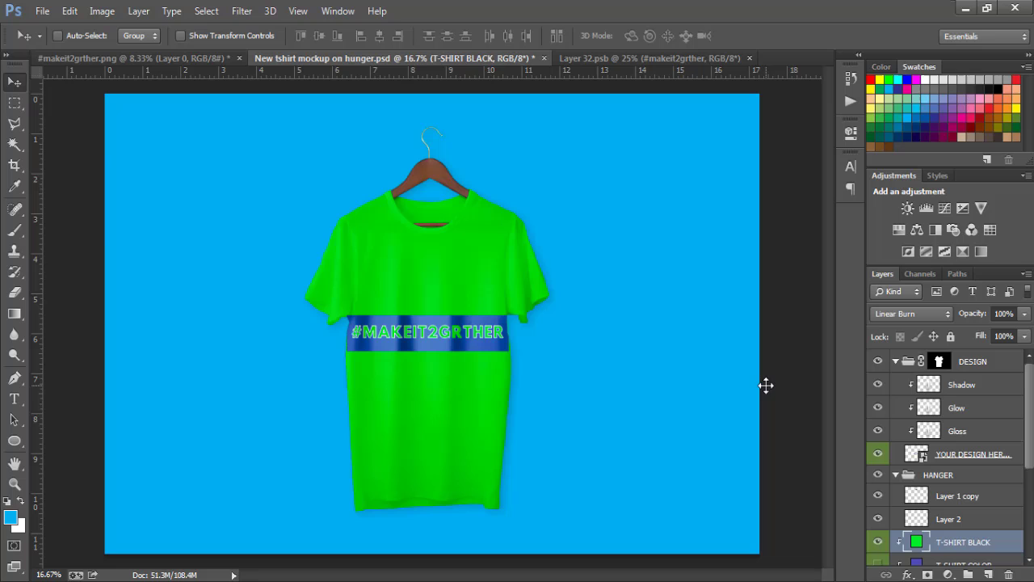
- Save the mockup as a #makeit2grther JPEG in Pictures at maximum quality 12
left_click(40, 11)
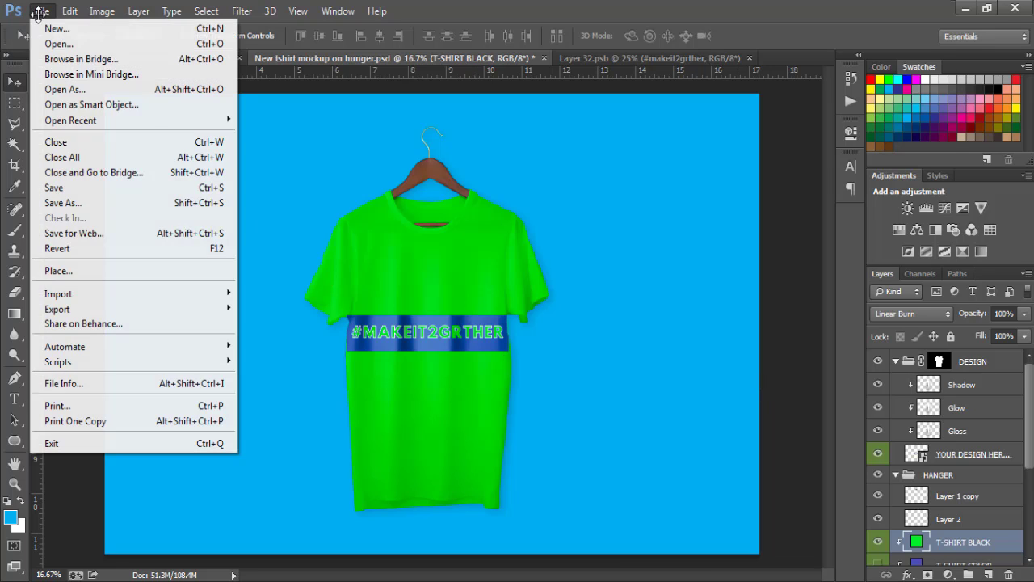
left_click(65, 202)
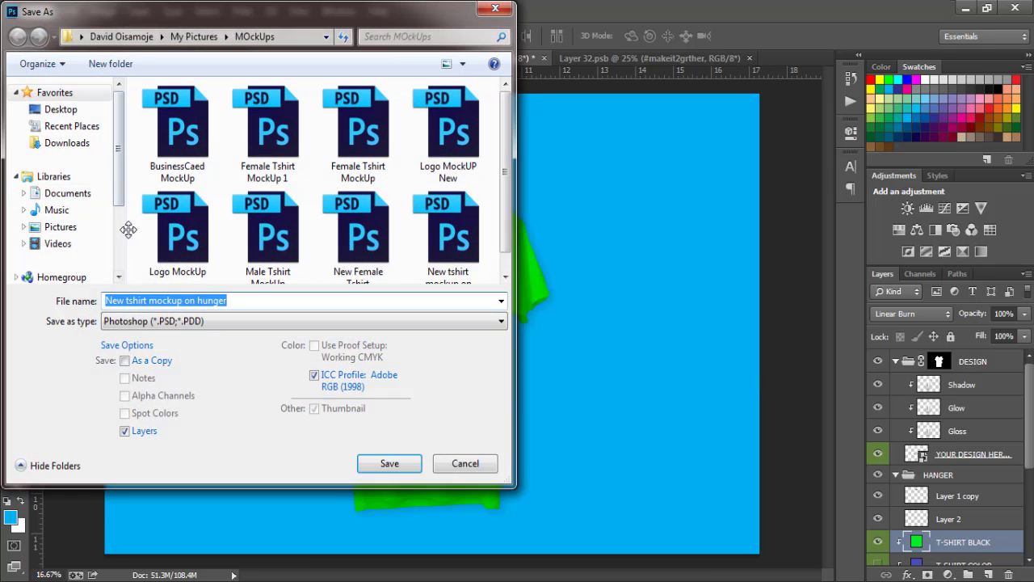
left_click(60, 227)
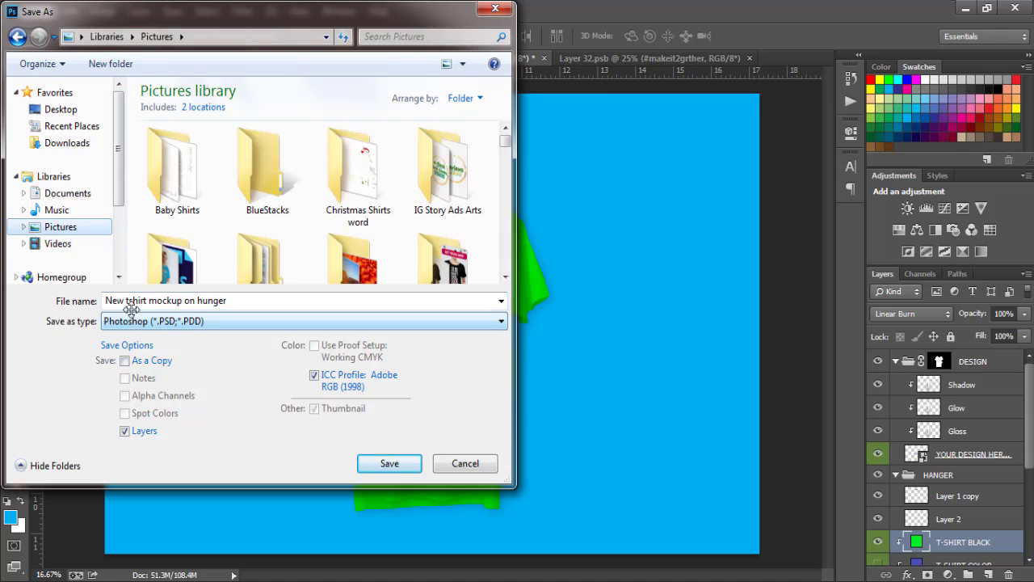
left_click(134, 298)
type("#")
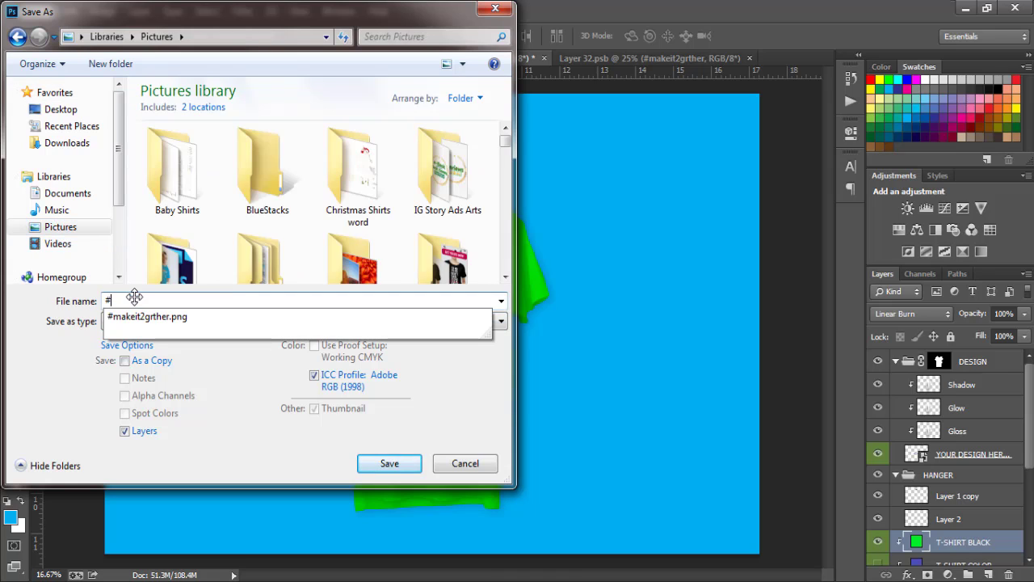
left_click(140, 316)
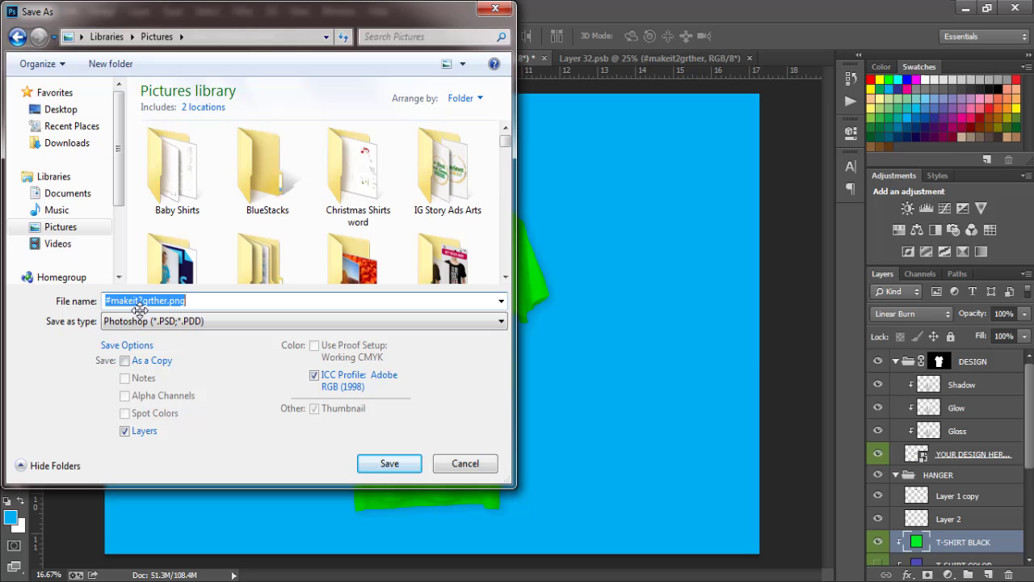
left_click(143, 320)
left_click(148, 445)
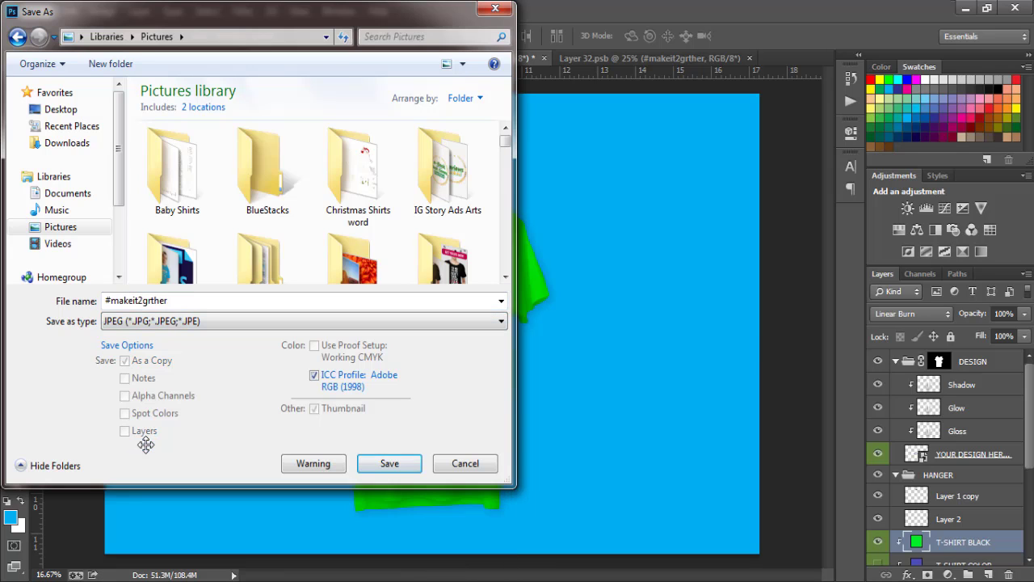
left_click(371, 459)
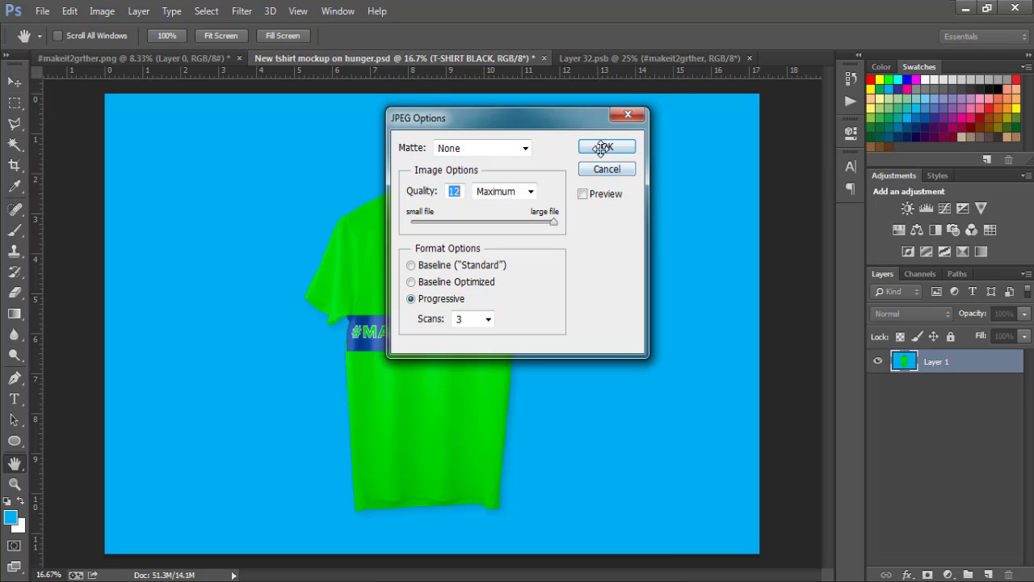
left_click(604, 147)
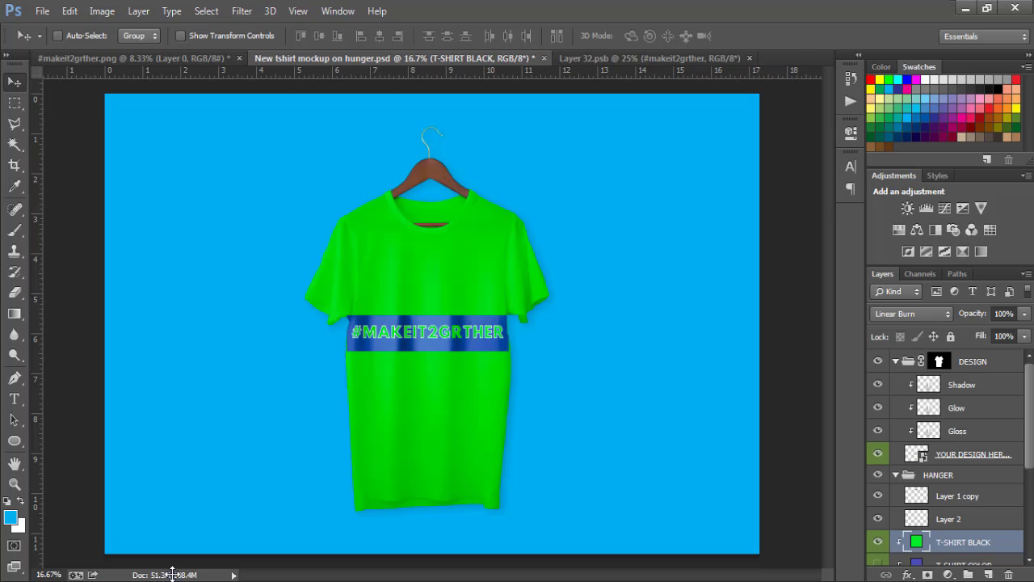
- Preview the green-shirt #makeit2grther JPEG full size in Photo Viewer, then close it
key("alt+Tab")
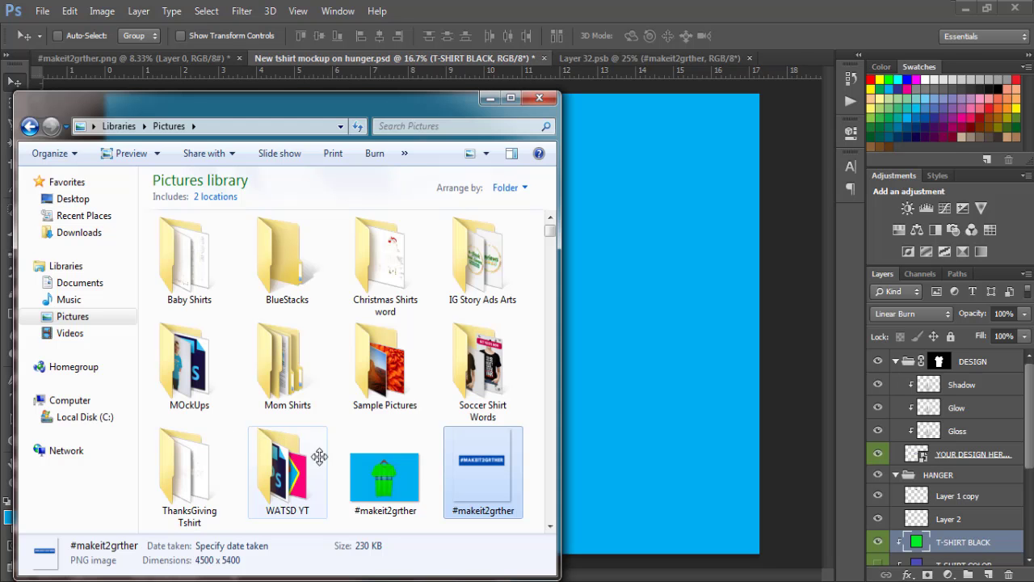
double_click(379, 491)
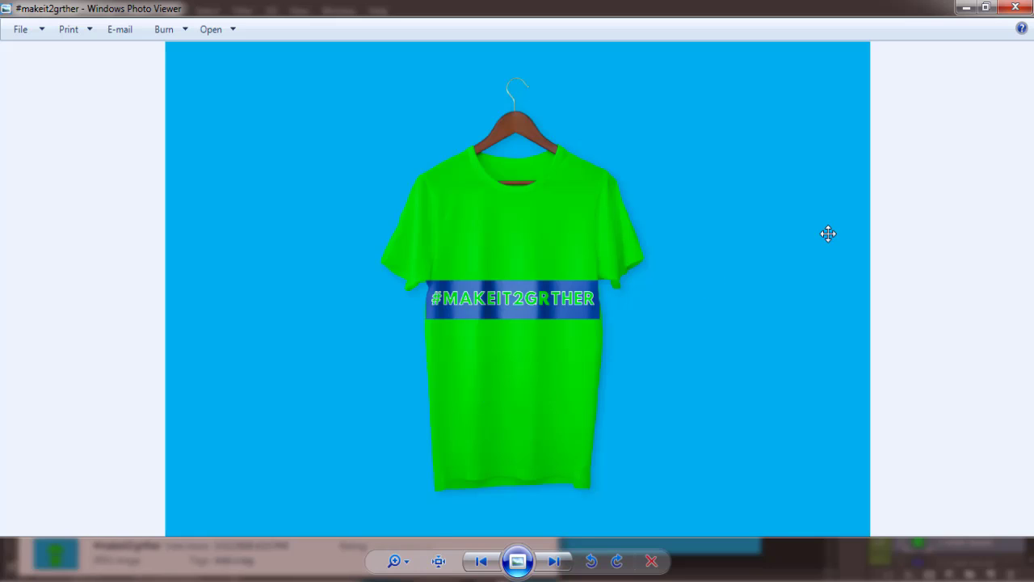
left_click(1016, 7)
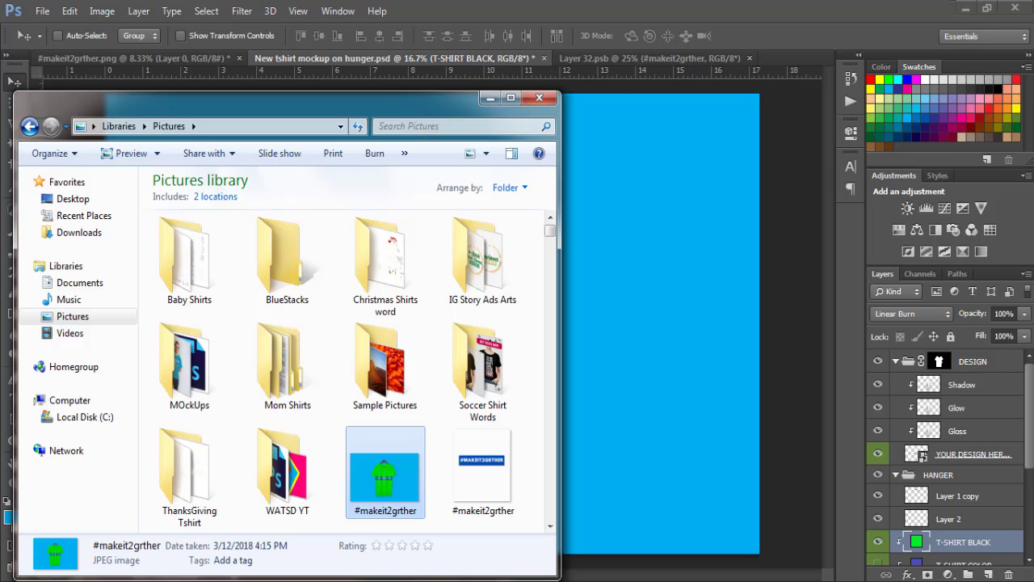
left_click(501, 521)
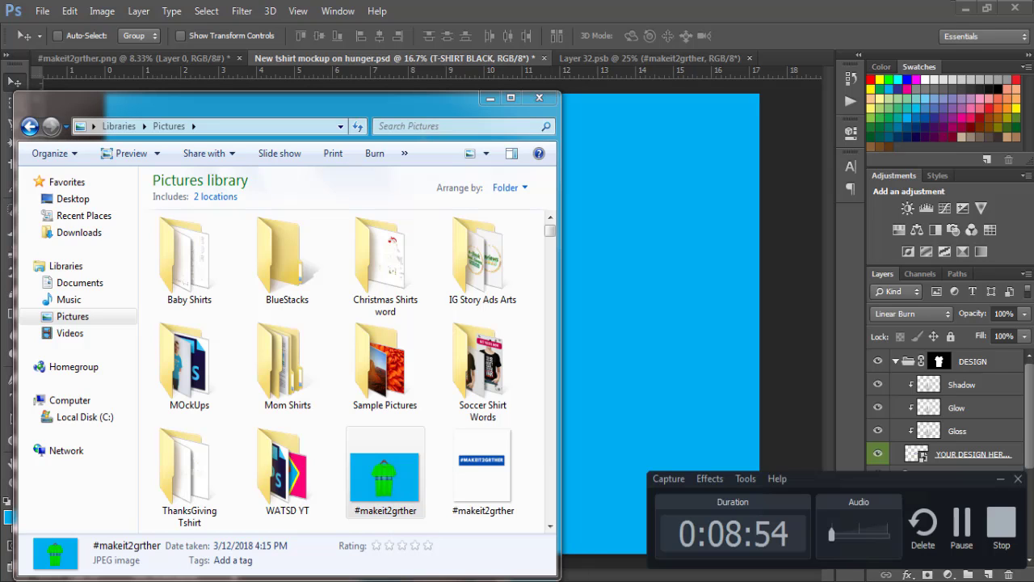